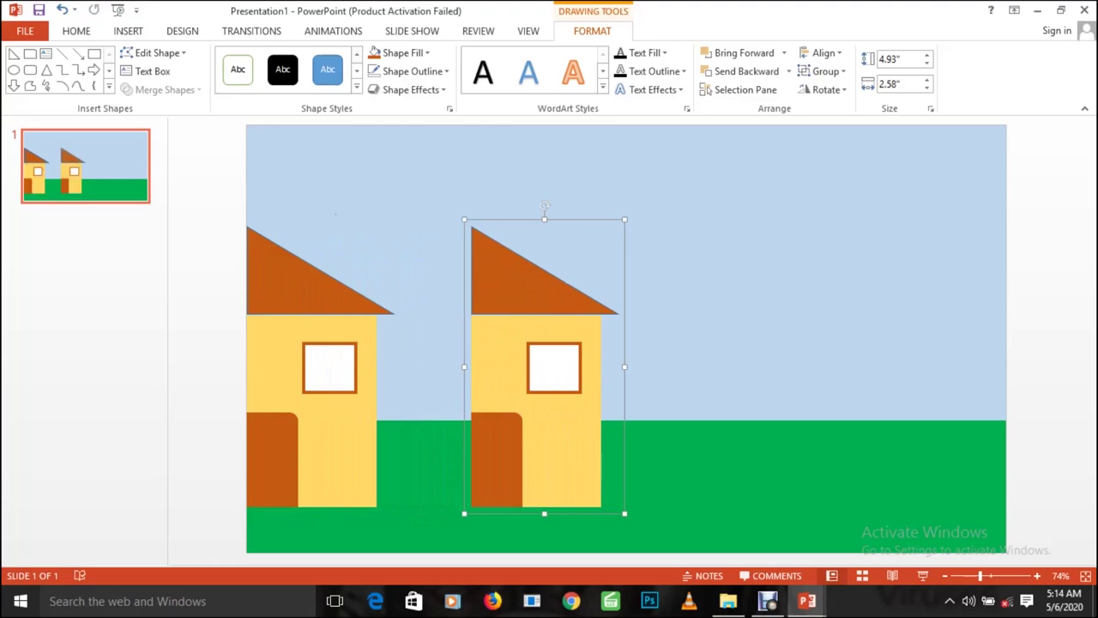
- Undo the placement of the copied house and select the remaining house at the slide's left edge
{"action": "key", "text": "ctrl+z"}
{"action": "key", "text": "ctrl+z"}
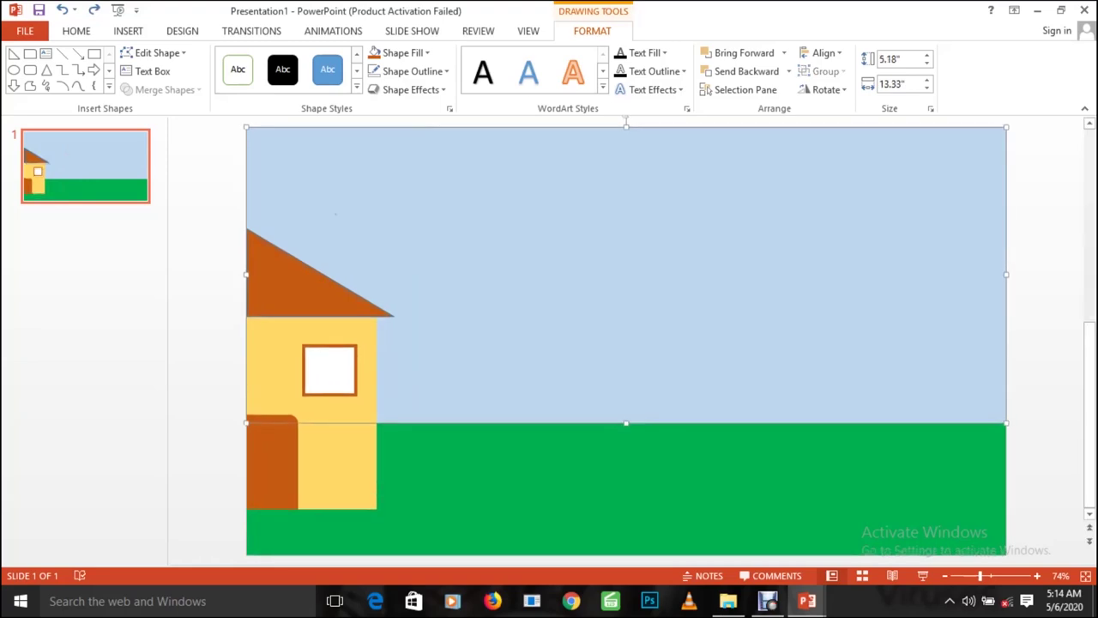
{"action": "key", "text": "Tab"}
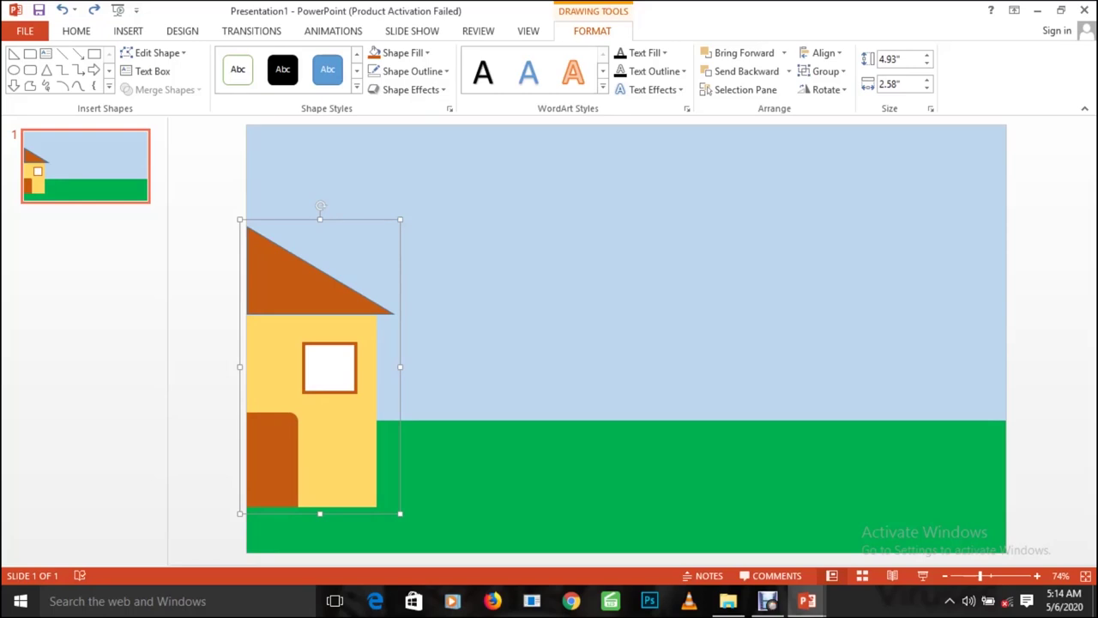
{"action": "key", "text": "ctrl+v"}
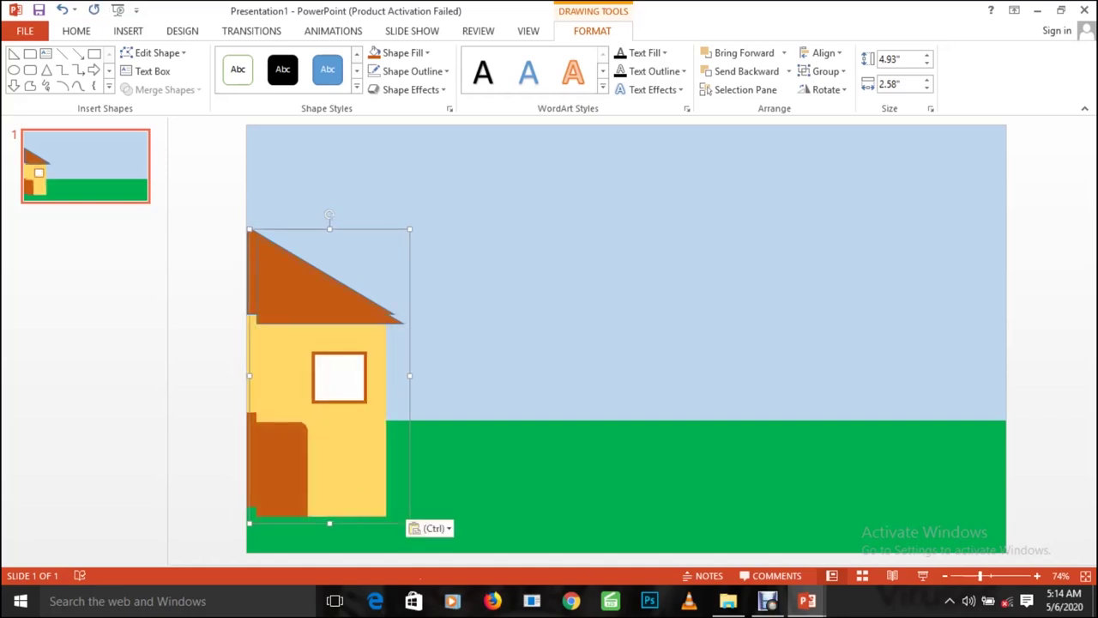
{"action": "left_click", "coordinate": [343, 454]}
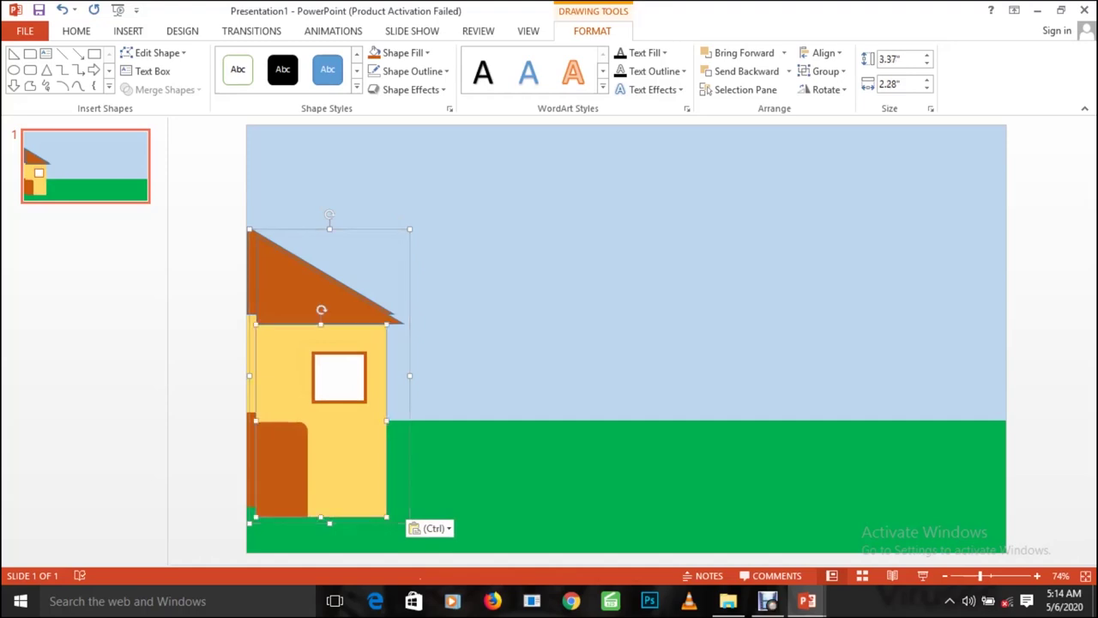
{"action": "left_click_drag", "start_coordinate": [343, 455], "coordinate": [359, 455]}
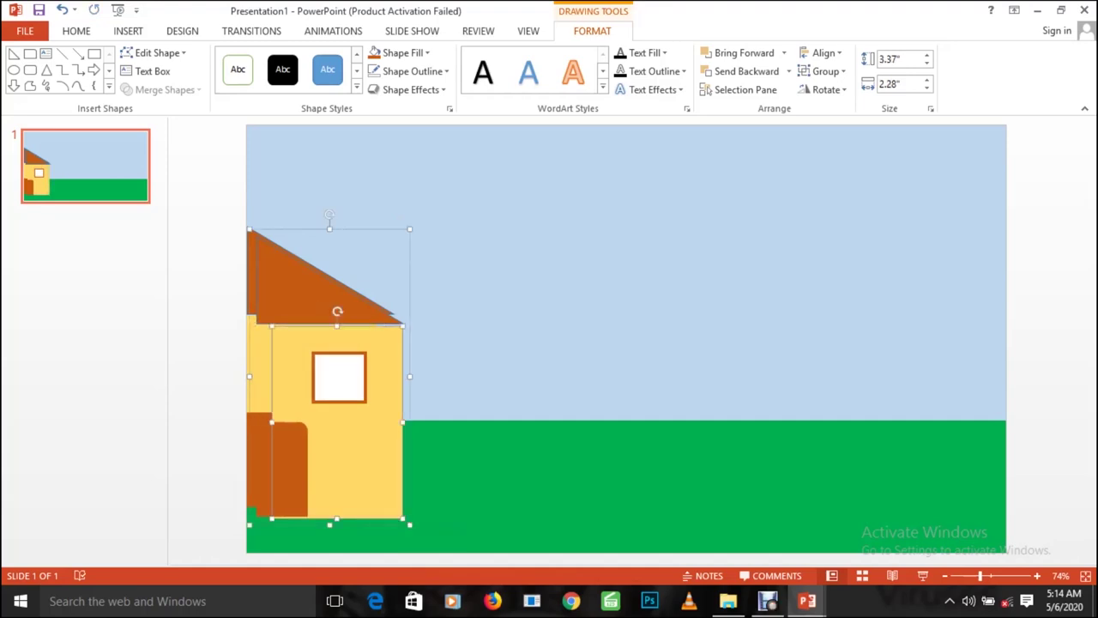
{"action": "key", "text": "ctrl+z"}
{"action": "left_click_drag", "start_coordinate": [625, 272], "coordinate": [660, 278]}
{"action": "key", "text": "ctrl+z"}
{"action": "key", "text": "ctrl+z"}
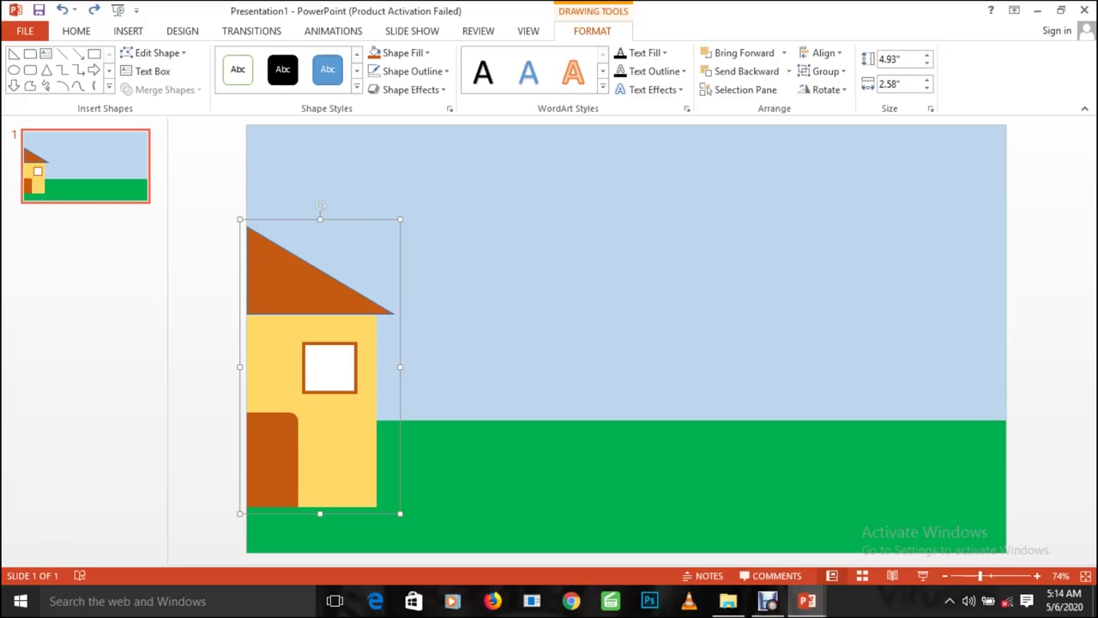
- Duplicate the house group and place the copy, mirrored horizontally, on the right side of the slide
{"action": "key", "text": "ctrl+d"}
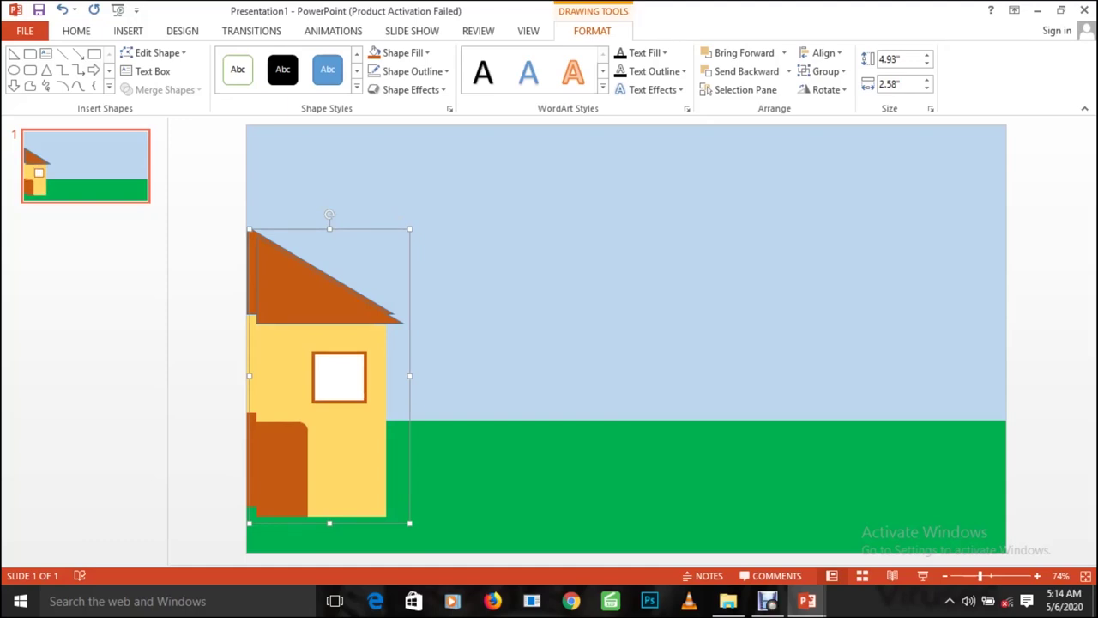
{"action": "left_click", "coordinate": [625, 273]}
{"action": "left_click", "coordinate": [329, 375]}
{"action": "left_click_drag", "start_coordinate": [330, 375], "coordinate": [947, 366]}
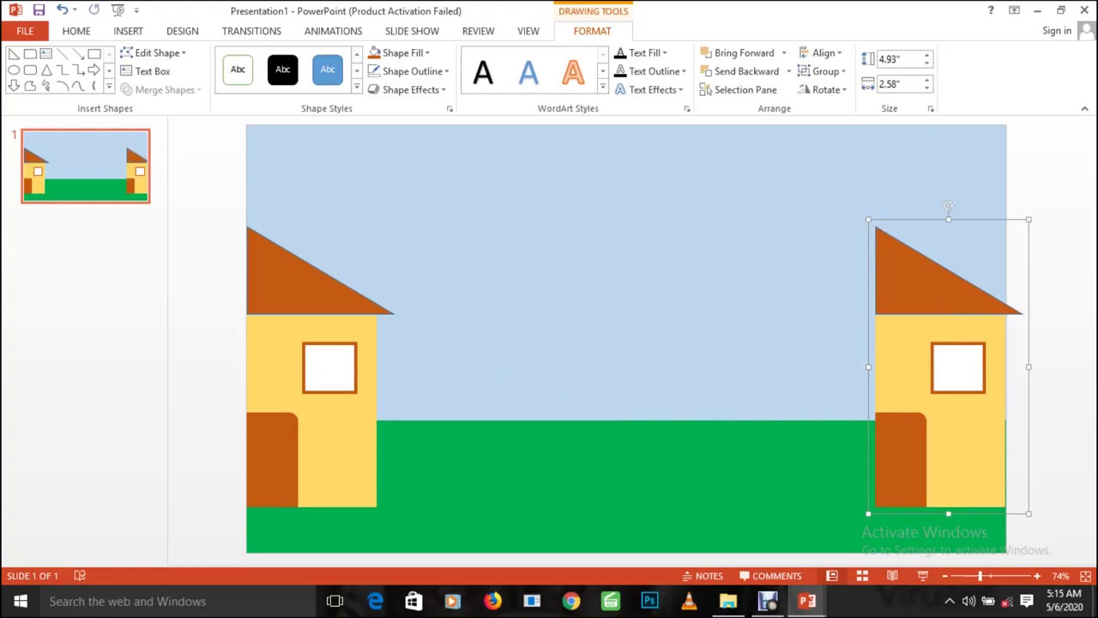
{"action": "left_click_drag", "start_coordinate": [1028, 366], "coordinate": [922, 366]}
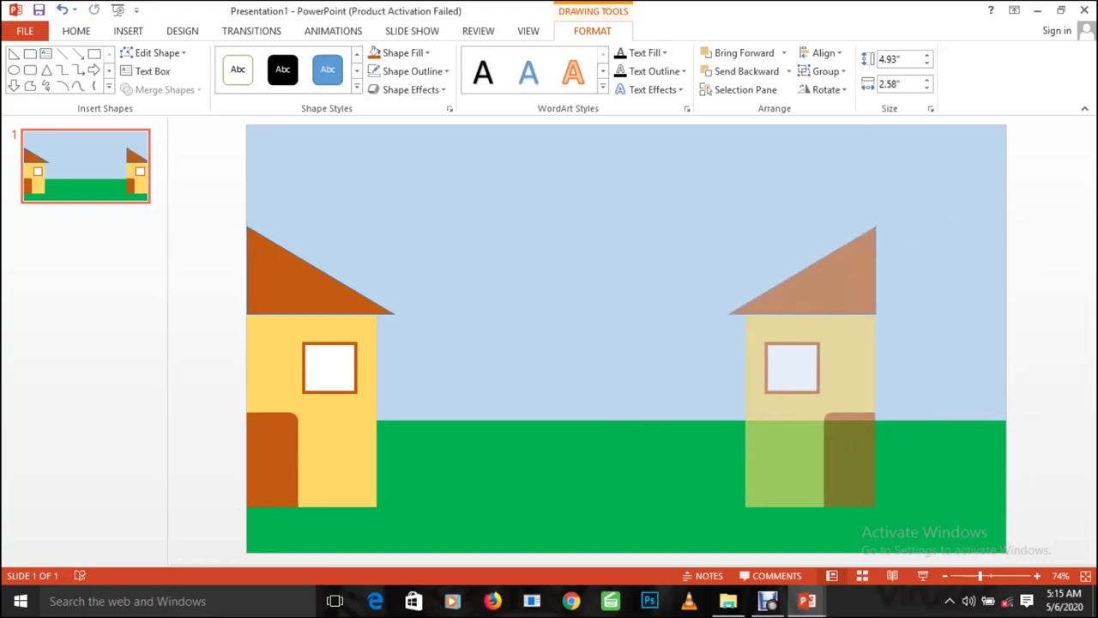
{"action": "left_click", "coordinate": [785, 442]}
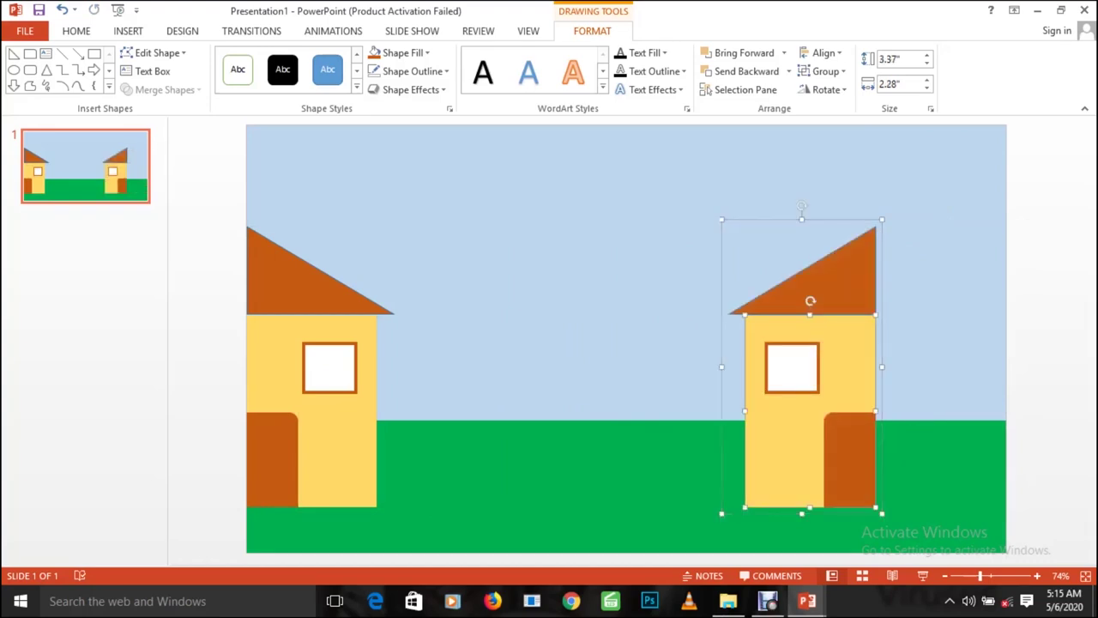
{"action": "left_click_drag", "start_coordinate": [810, 410], "coordinate": [752, 406]}
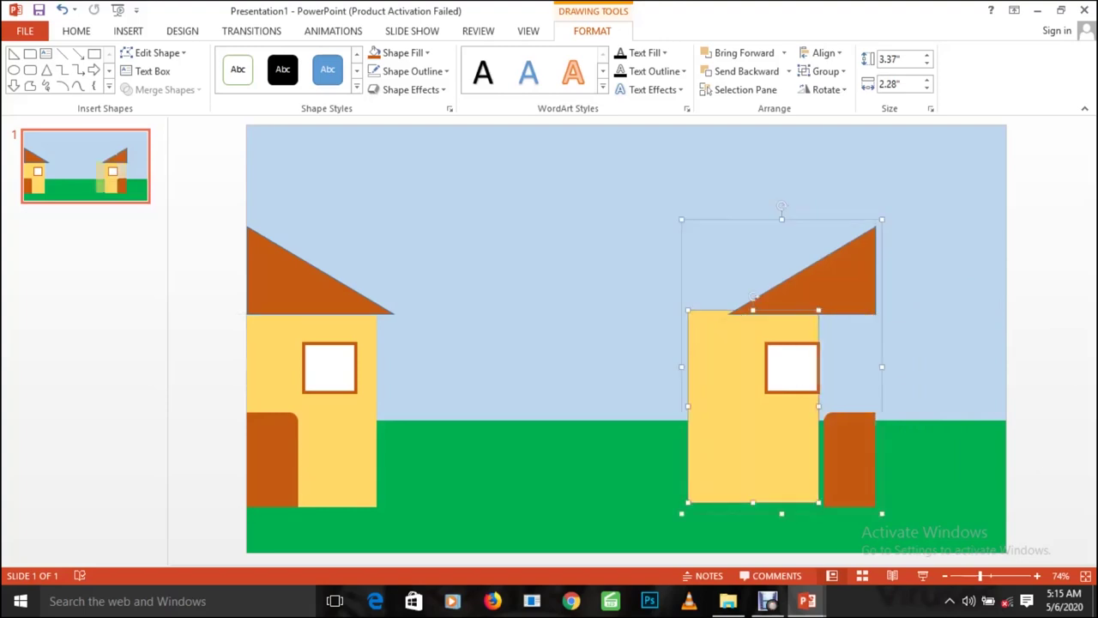
{"action": "key", "text": "ctrl+z"}
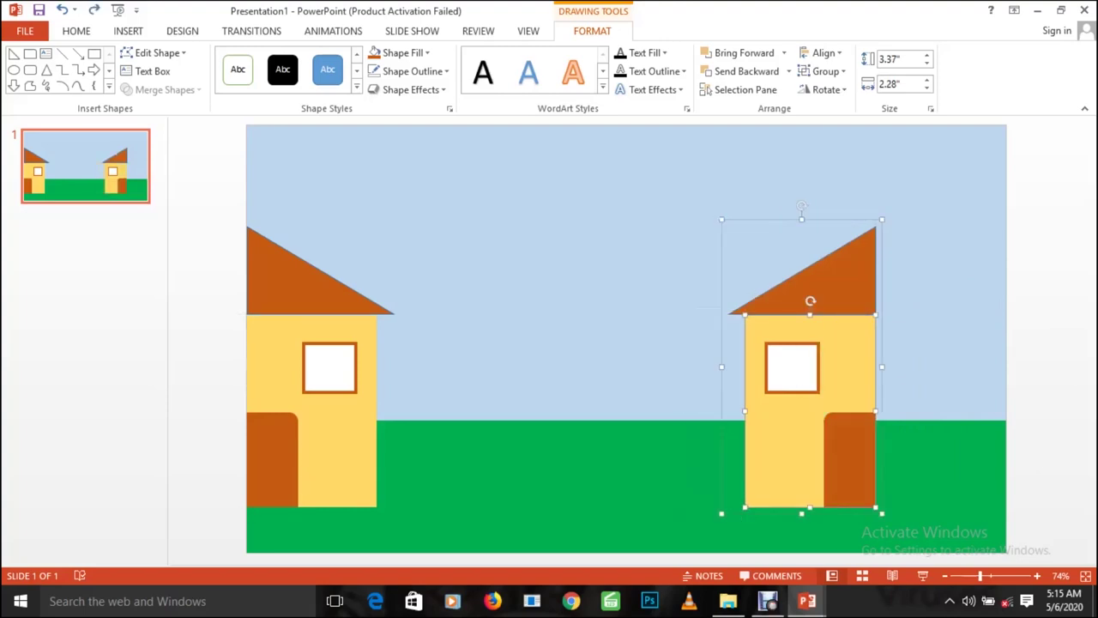
{"action": "left_click", "coordinate": [719, 220]}
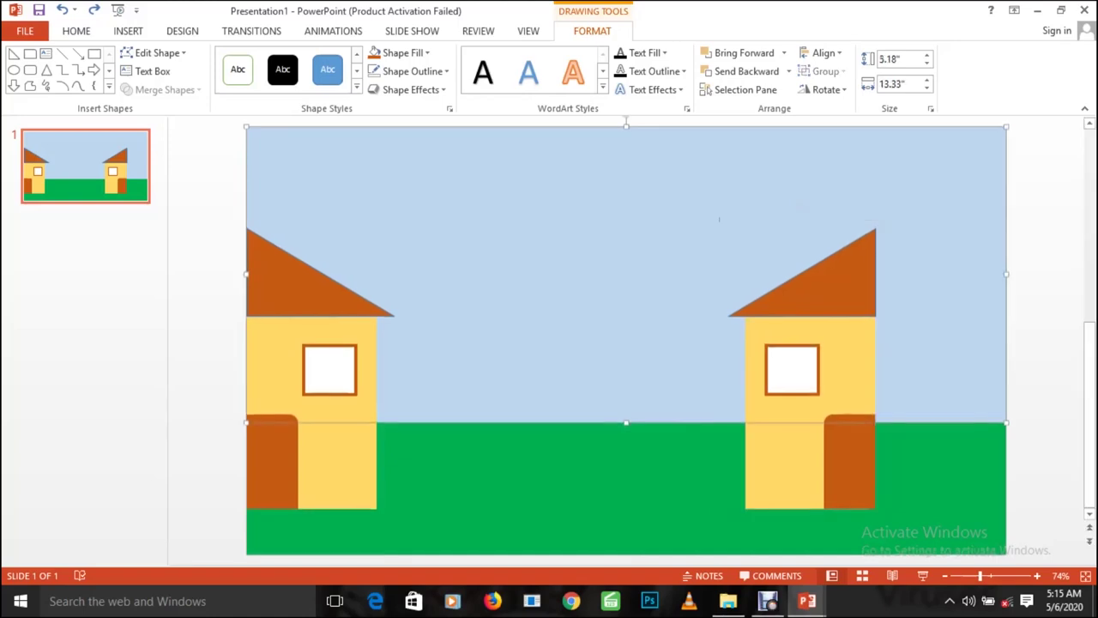
{"action": "left_click", "coordinate": [802, 369]}
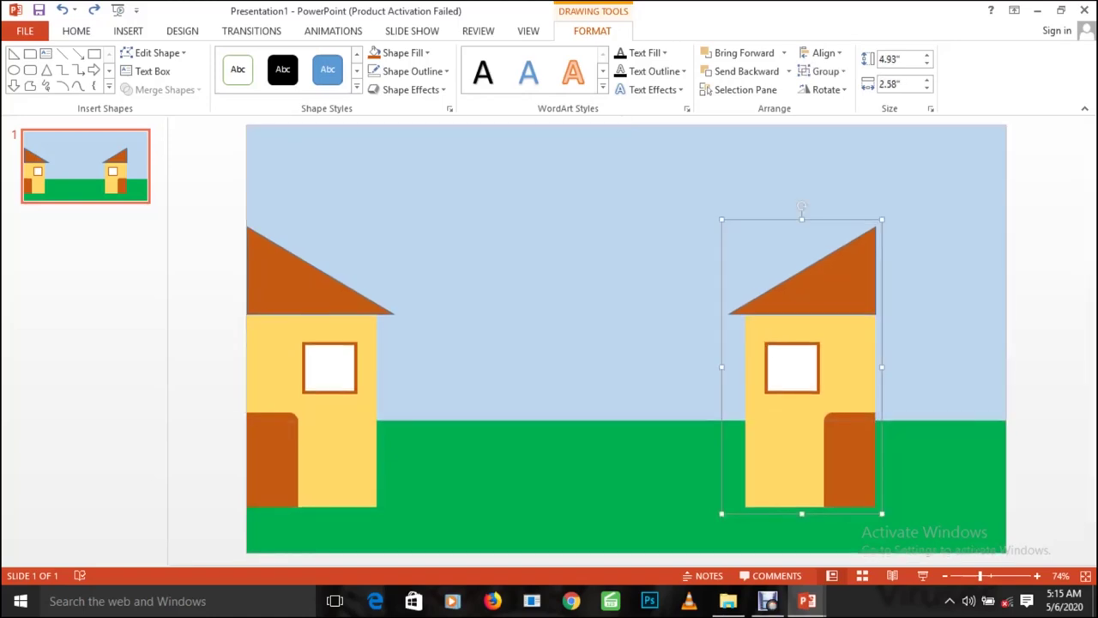
{"action": "left_click", "coordinate": [792, 367]}
{"action": "left_click_drag", "start_coordinate": [792, 367], "coordinate": [775, 367]}
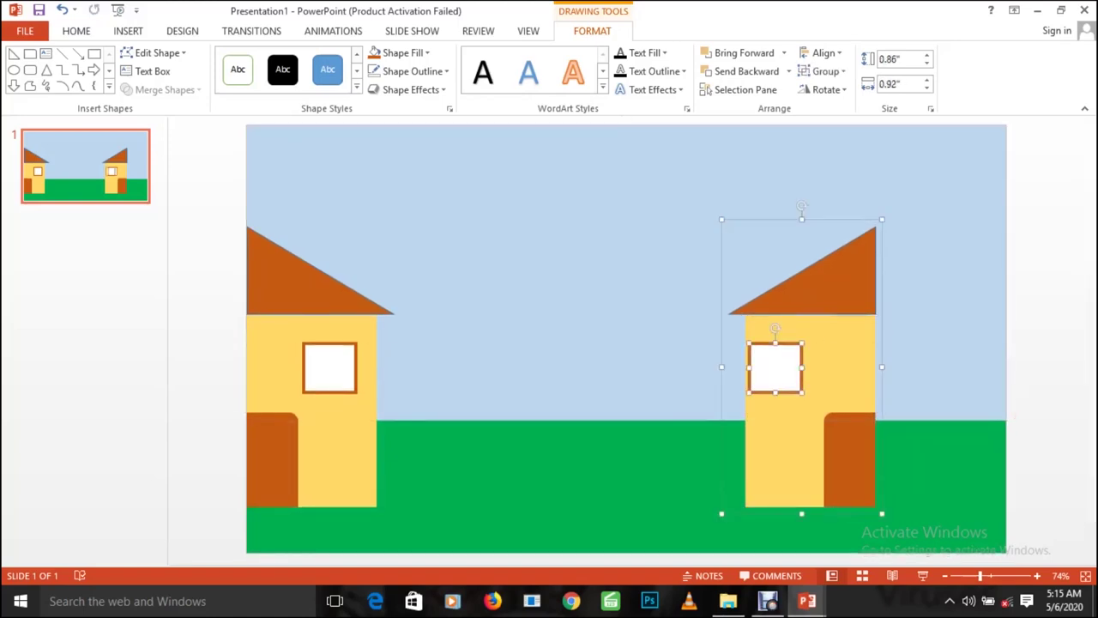
{"action": "key", "text": "ctrl+z"}
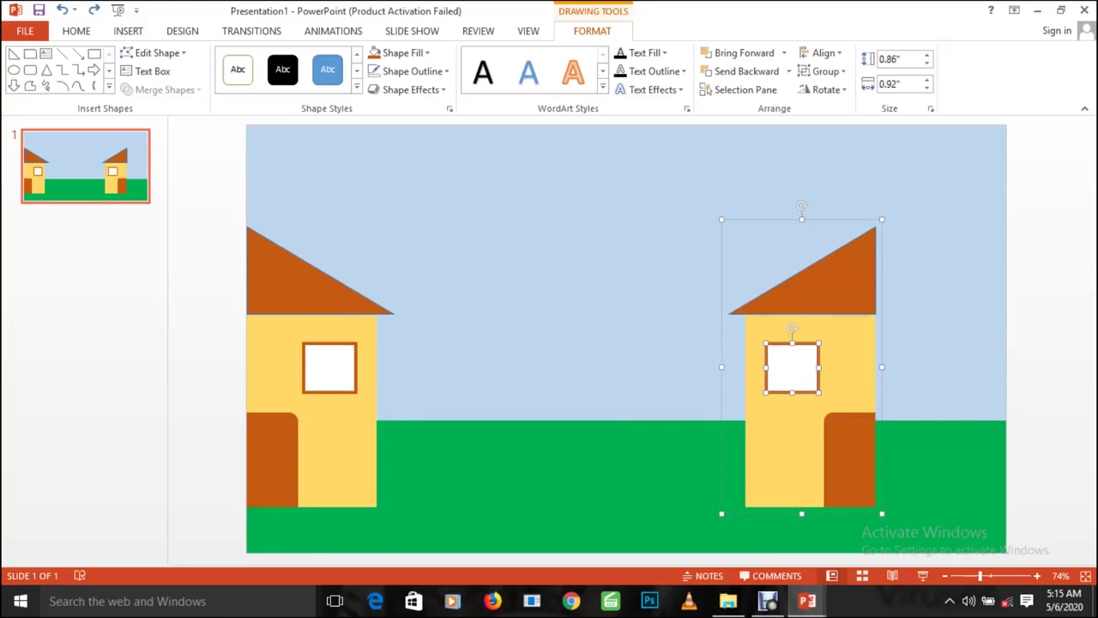
{"action": "left_click", "coordinate": [826, 283]}
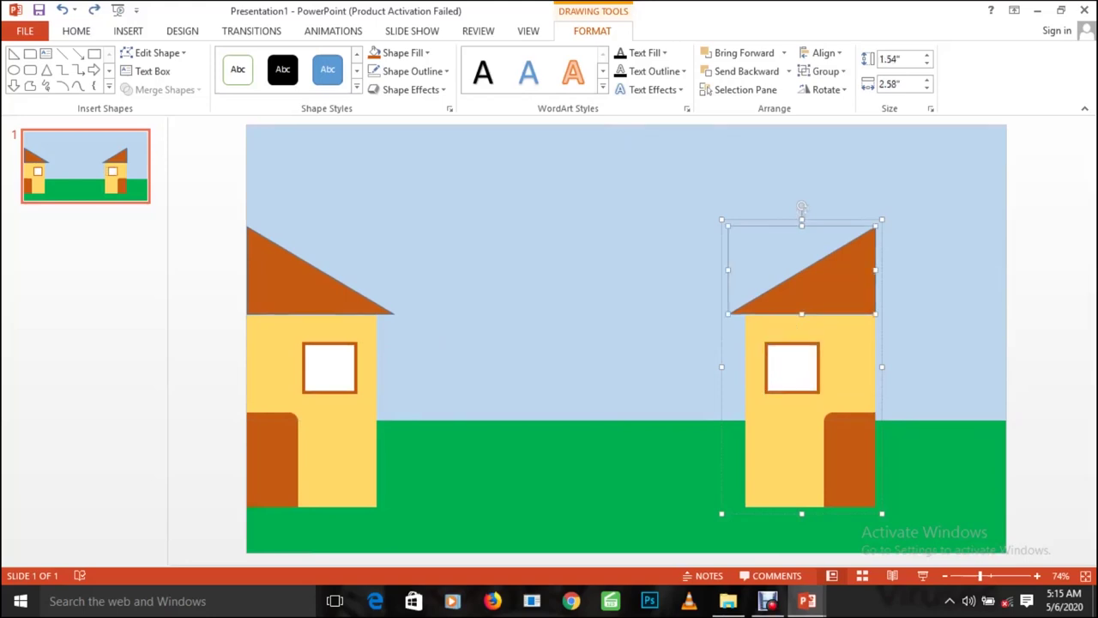
{"action": "left_click", "coordinate": [780, 446], "text": "shift"}
{"action": "left_click", "coordinate": [792, 367], "text": "shift"}
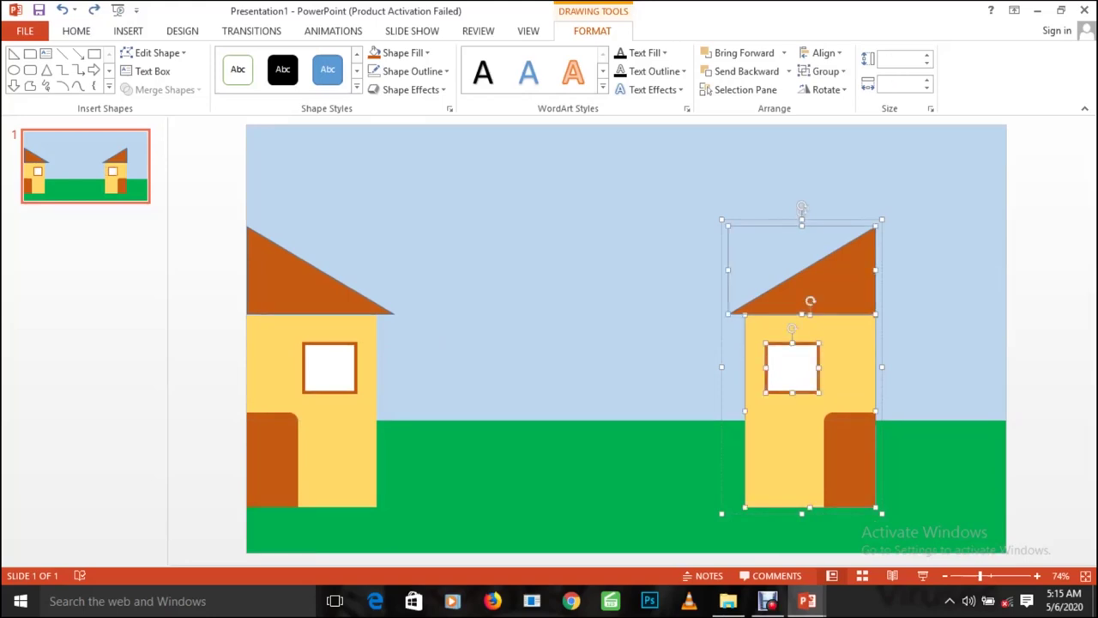
{"action": "left_click", "coordinate": [849, 459], "text": "shift"}
{"action": "right_click", "coordinate": [788, 446]}
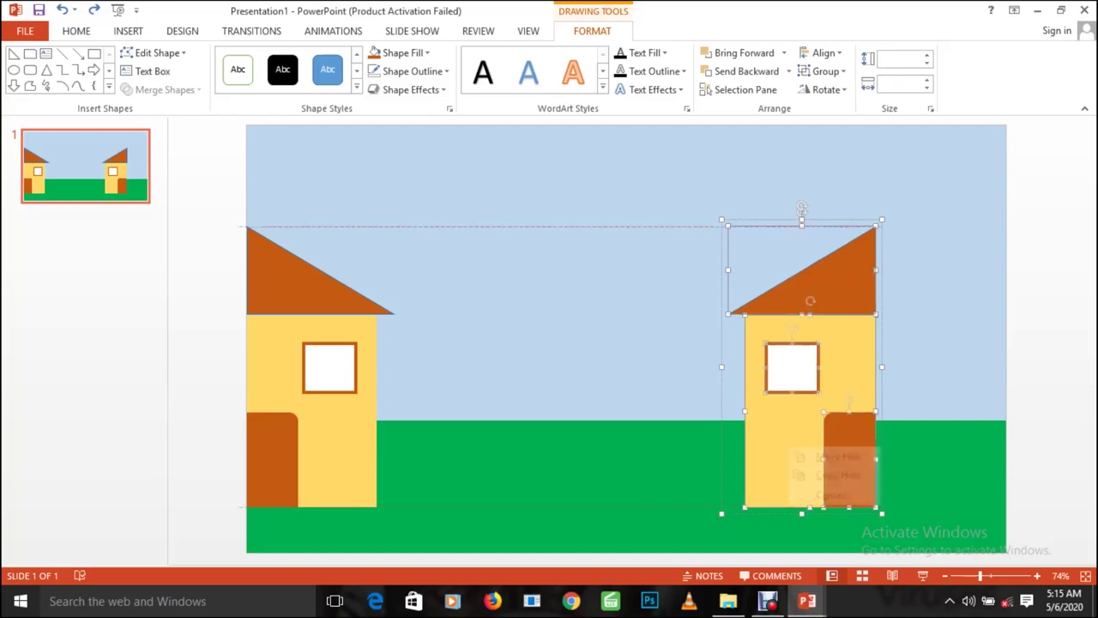
{"action": "right_click", "coordinate": [825, 280]}
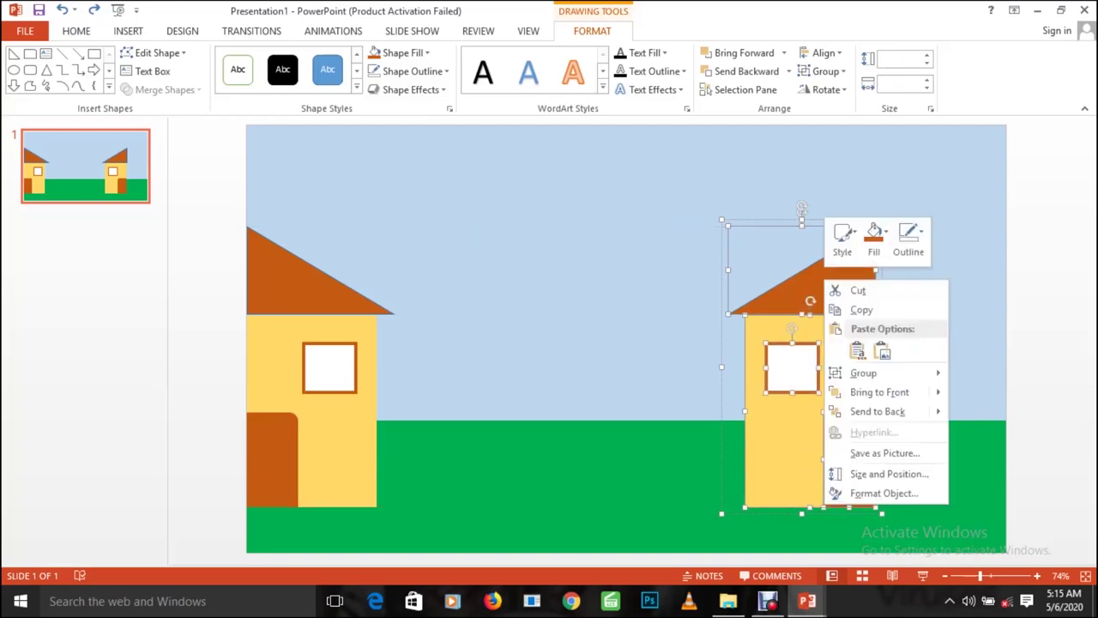
{"action": "mouse_move", "coordinate": [863, 373]}
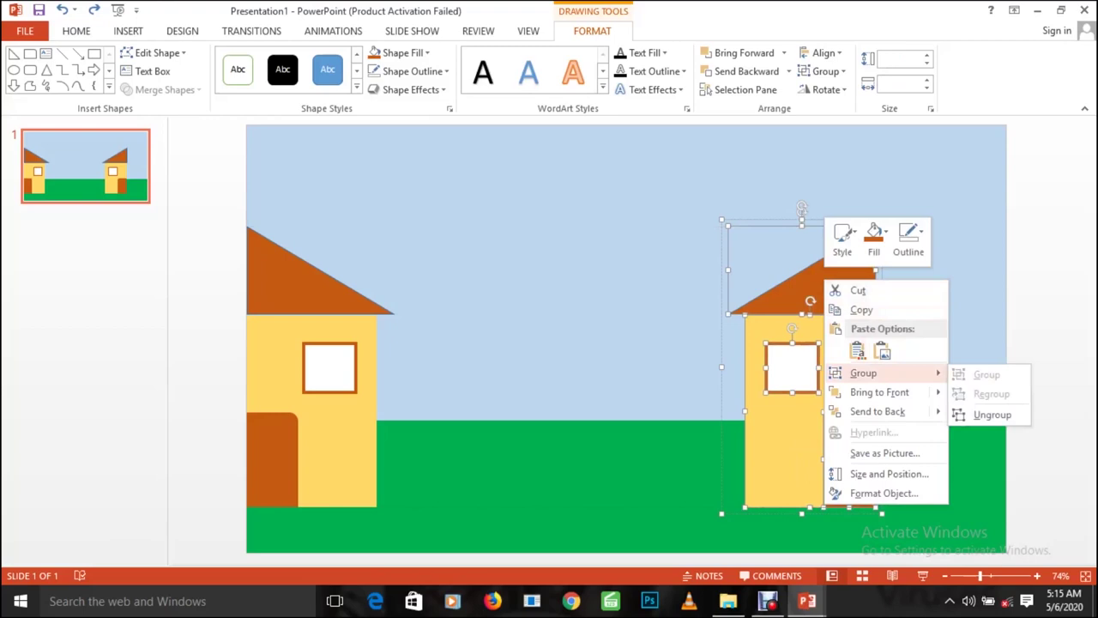
{"action": "key", "text": "Escape"}
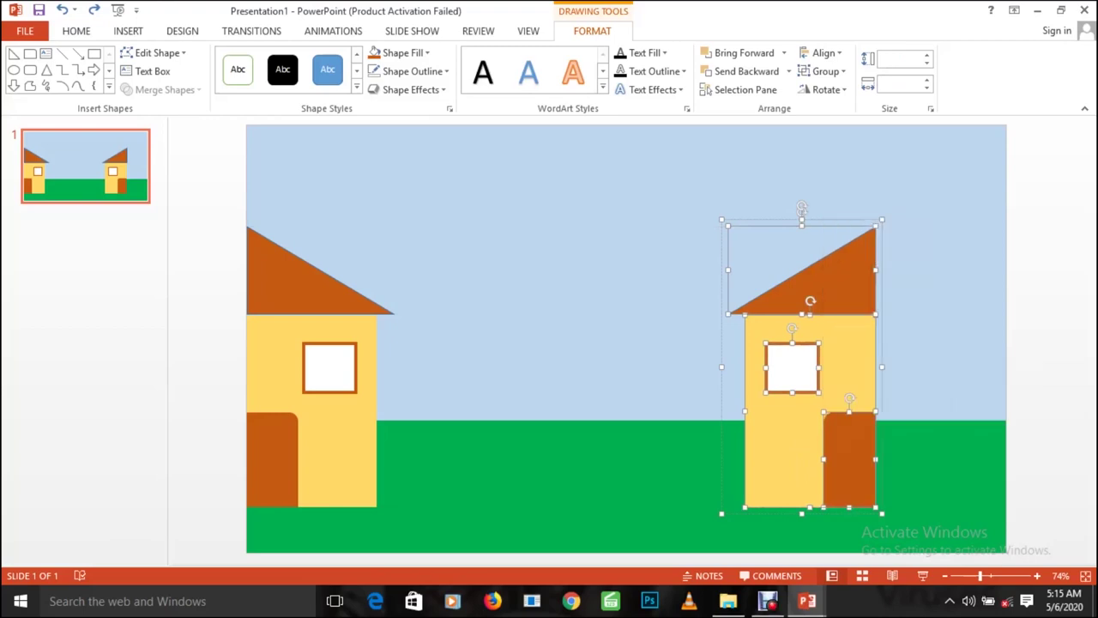
{"action": "left_click", "coordinate": [719, 219]}
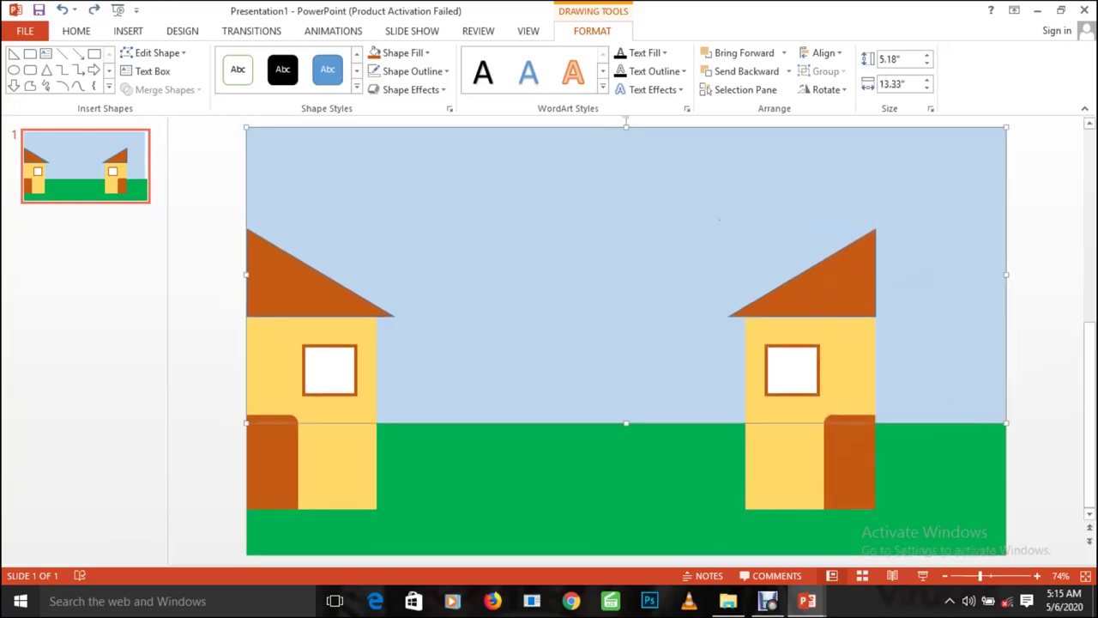
{"action": "left_click", "coordinate": [801, 369]}
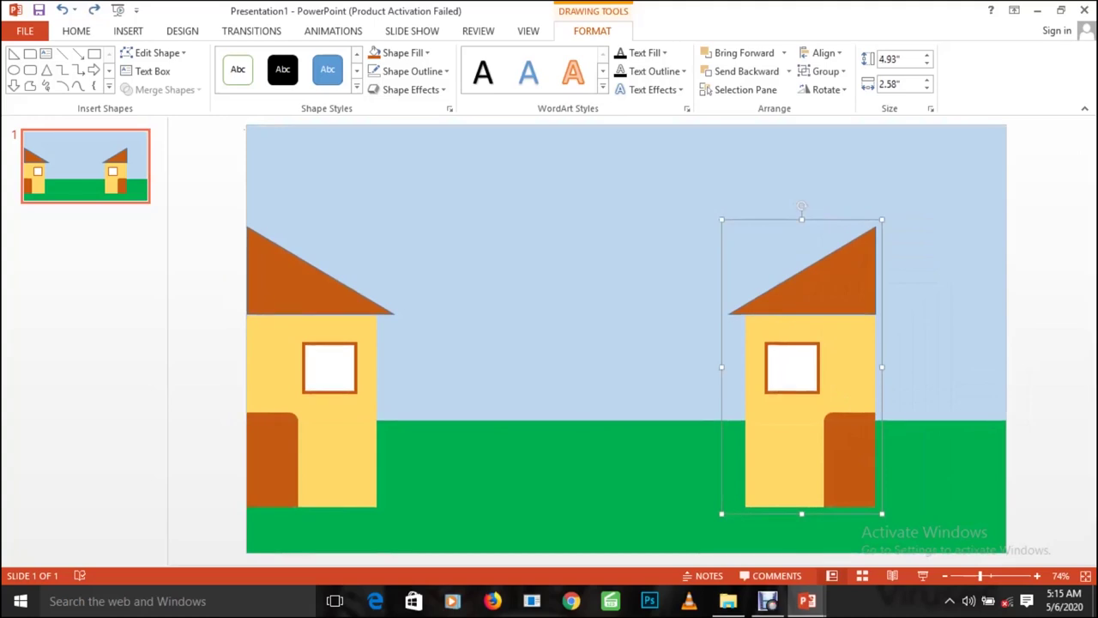
{"action": "left_click_drag", "start_coordinate": [756, 208], "coordinate": [719, 216]}
{"action": "key", "text": "ctrl+z"}
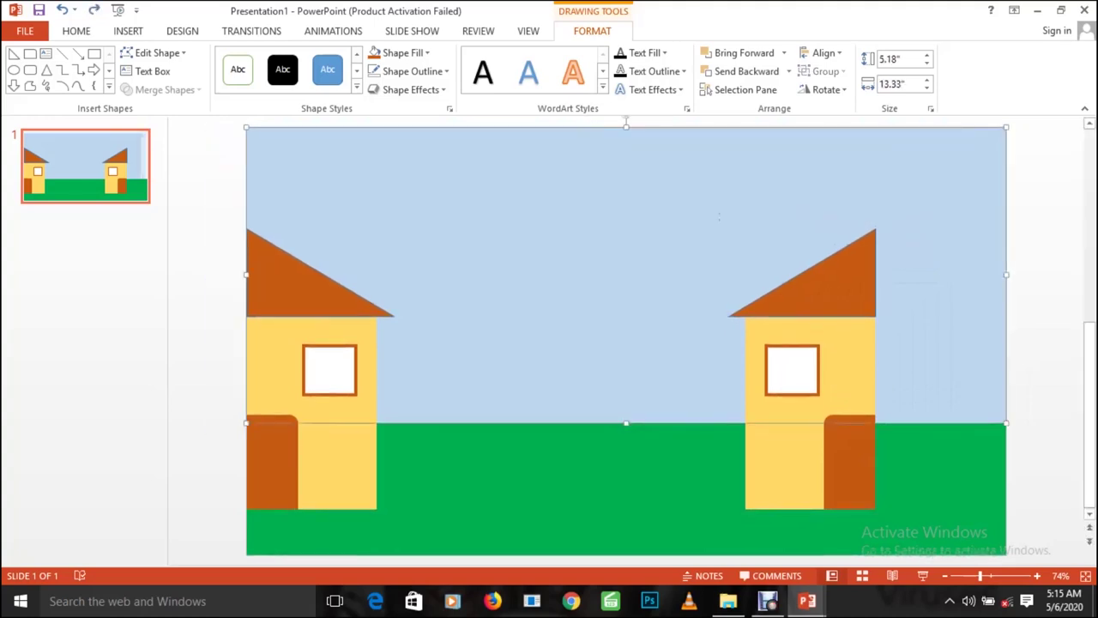
- Move the mirrored house leftward until it overlaps the original house at the slide's left edge
{"action": "key", "text": "Tab"}
{"action": "key", "text": "Tab"}
{"action": "key", "text": "shift+Tab"}
{"action": "left_click_drag", "start_coordinate": [758, 297], "coordinate": [405, 276]}
{"action": "key", "text": "Left"}
{"action": "key", "text": "Left"}
{"action": "key", "text": "Left"}
{"action": "key", "text": "Left"}
{"action": "key", "text": "Left"}
{"action": "key", "text": "Left"}
{"action": "key", "text": "Left"}
{"action": "key", "text": "Left"}
{"action": "key", "text": "Left"}
{"action": "key", "text": "Left"}
{"action": "key", "text": "Left"}
{"action": "key", "text": "Left"}
{"action": "key", "text": "Left"}
{"action": "key", "text": "Left"}
{"action": "key", "text": "Left"}
{"action": "key", "text": "Left"}
{"action": "key", "text": "Left"}
{"action": "key", "text": "Left"}
{"action": "key", "text": "Left"}
{"action": "key", "text": "Left"}
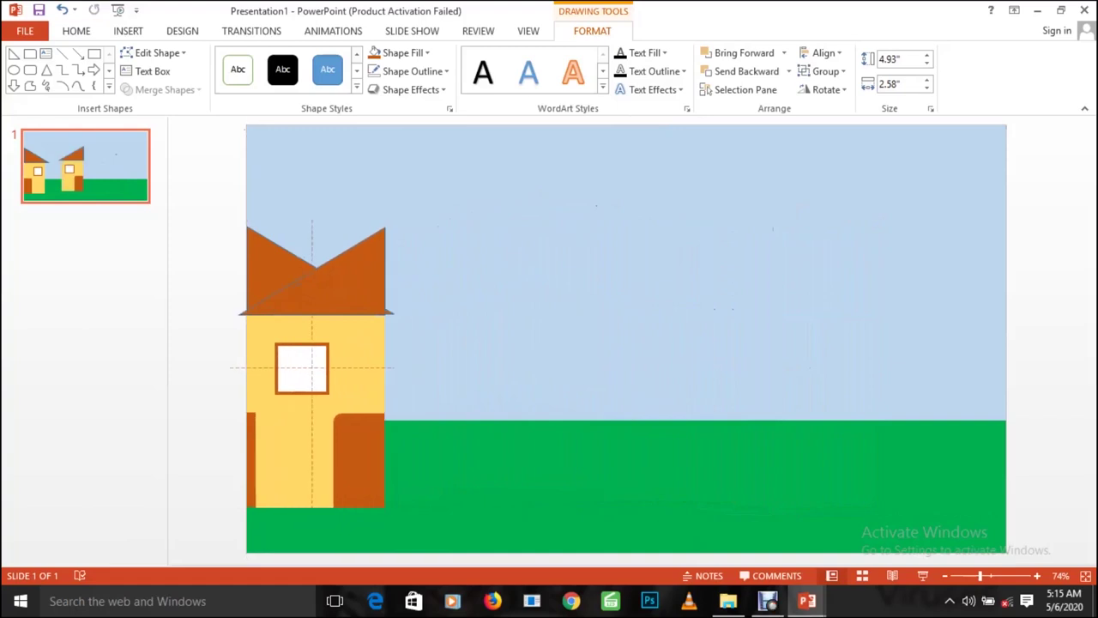
{"action": "key", "text": "Left"}
{"action": "key", "text": "Left"}
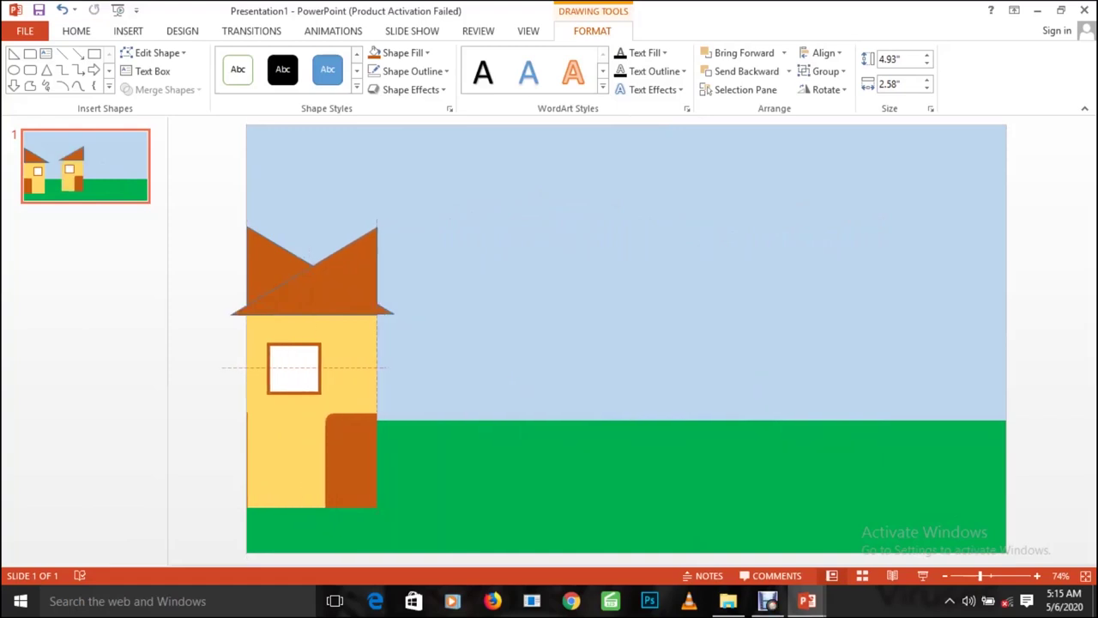
- Move the mirrored house flush against the slide's right edge, facing the original house
{"action": "left_click_drag", "start_coordinate": [312, 367], "coordinate": [921, 367]}
{"action": "left_click_drag", "start_coordinate": [960, 446], "coordinate": [979, 446]}
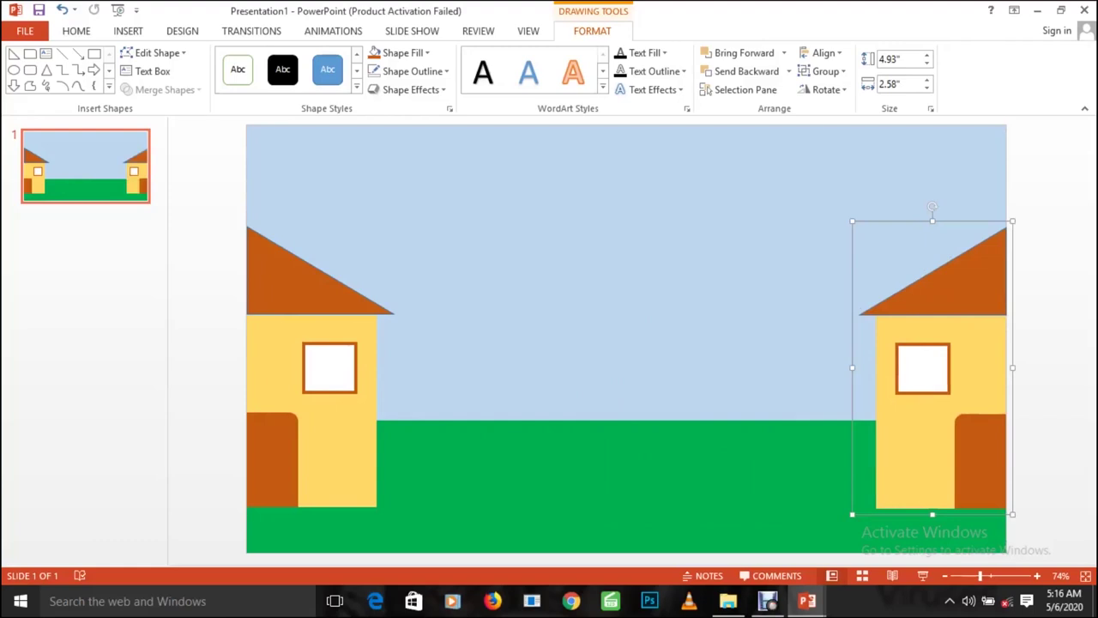
- Check the house colours in kids play.pptx, return to Presentation1 and ungroup the mirrored house
{"action": "mouse_move", "coordinate": [807, 601]}
{"action": "left_click", "coordinate": [723, 525]}
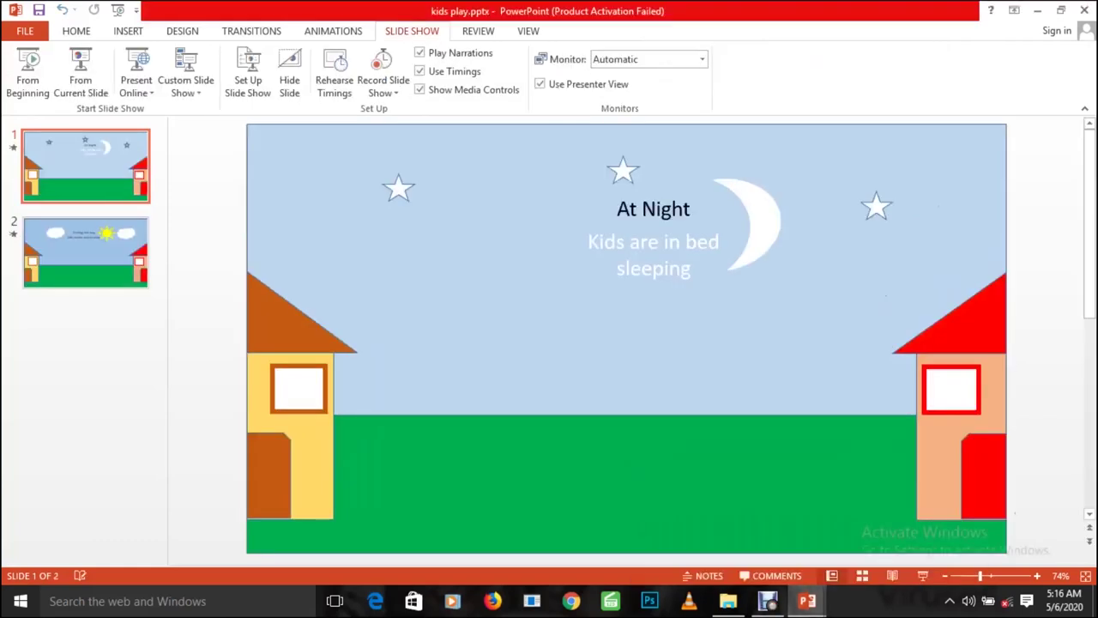
{"action": "mouse_move", "coordinate": [806, 600]}
{"action": "left_click", "coordinate": [893, 548]}
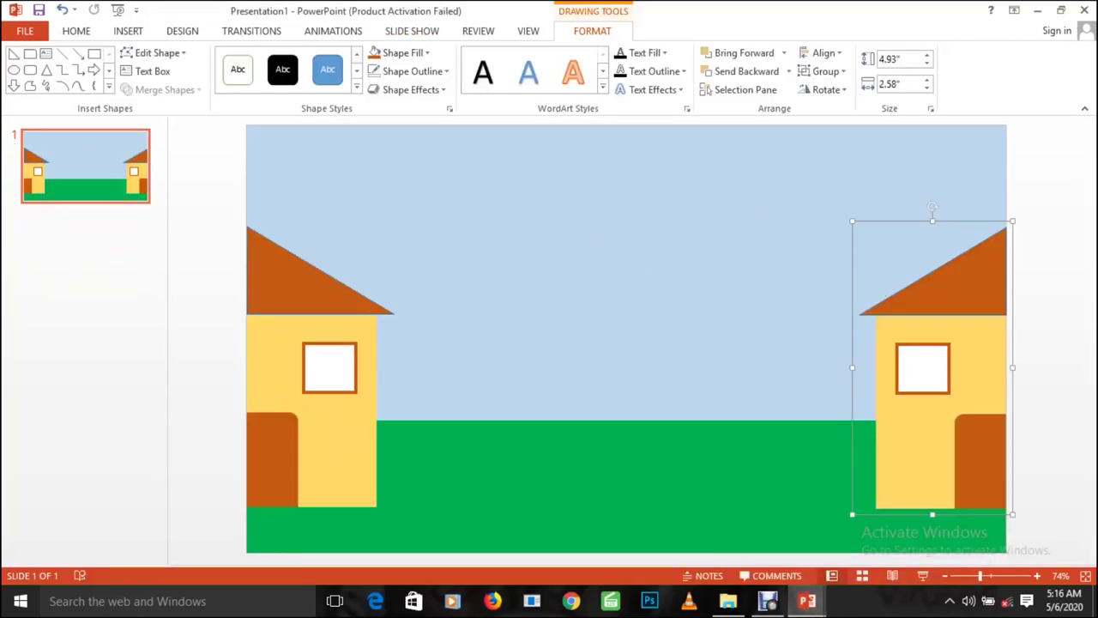
{"action": "right_click", "coordinate": [915, 327]}
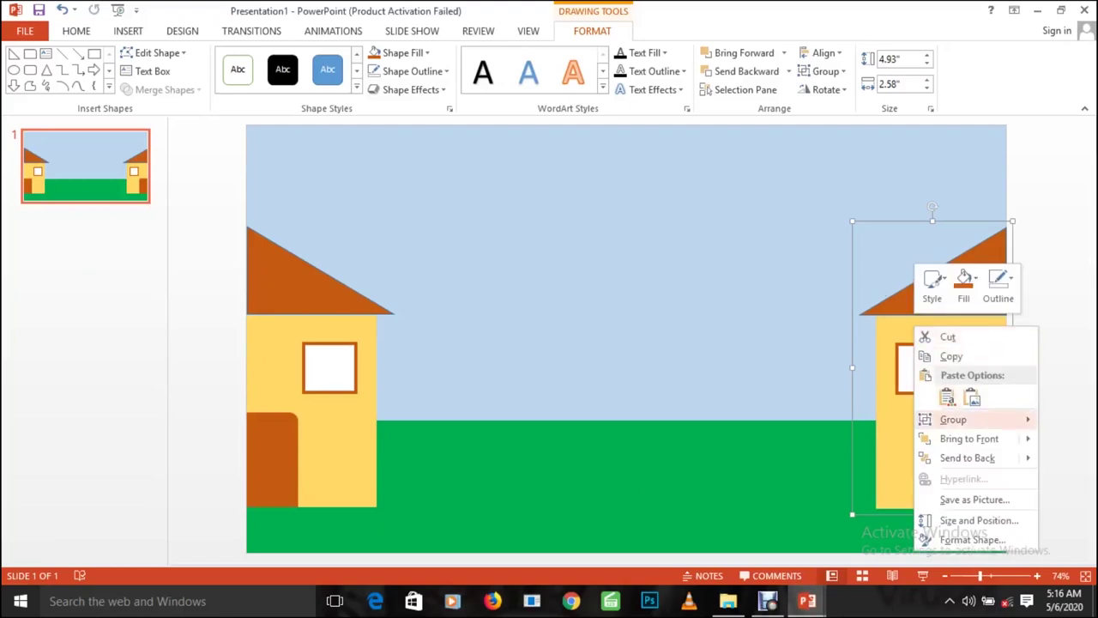
{"action": "mouse_move", "coordinate": [944, 420]}
{"action": "left_click", "coordinate": [875, 461]}
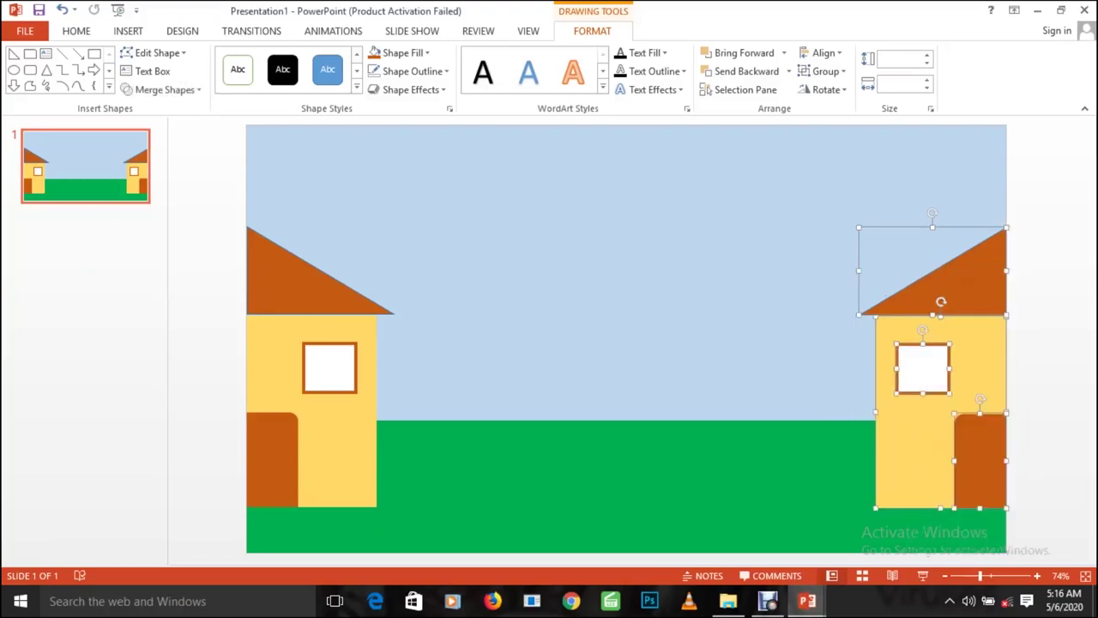
{"action": "left_click", "coordinate": [789, 258]}
- Fill the roof triangle of the house at the slide's right edge with standard red
{"action": "left_click", "coordinate": [960, 283]}
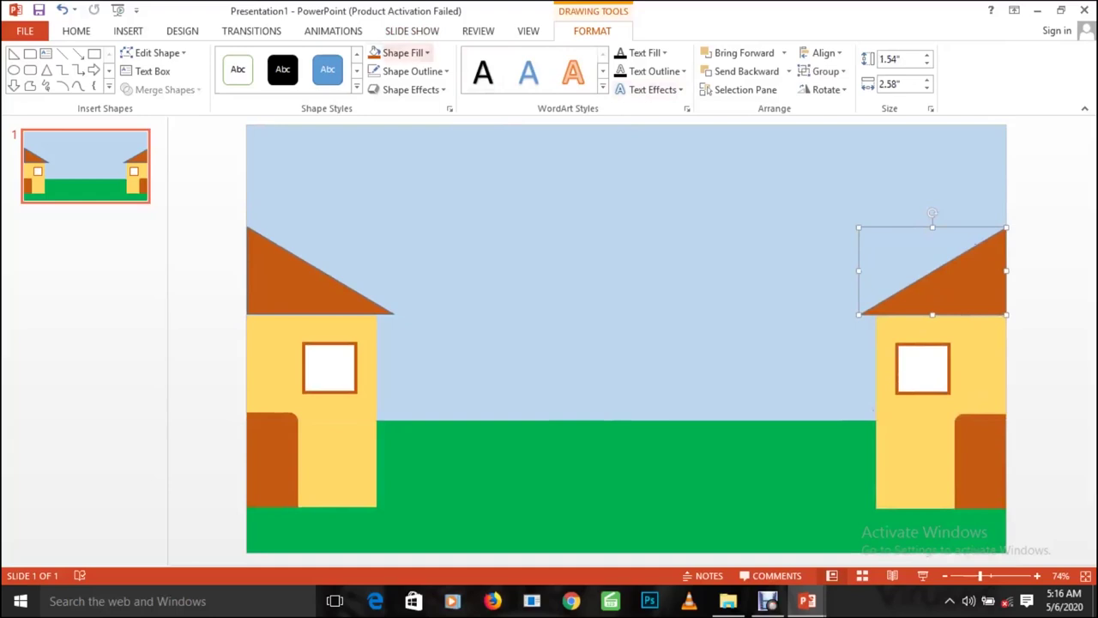
{"action": "left_click", "coordinate": [402, 52]}
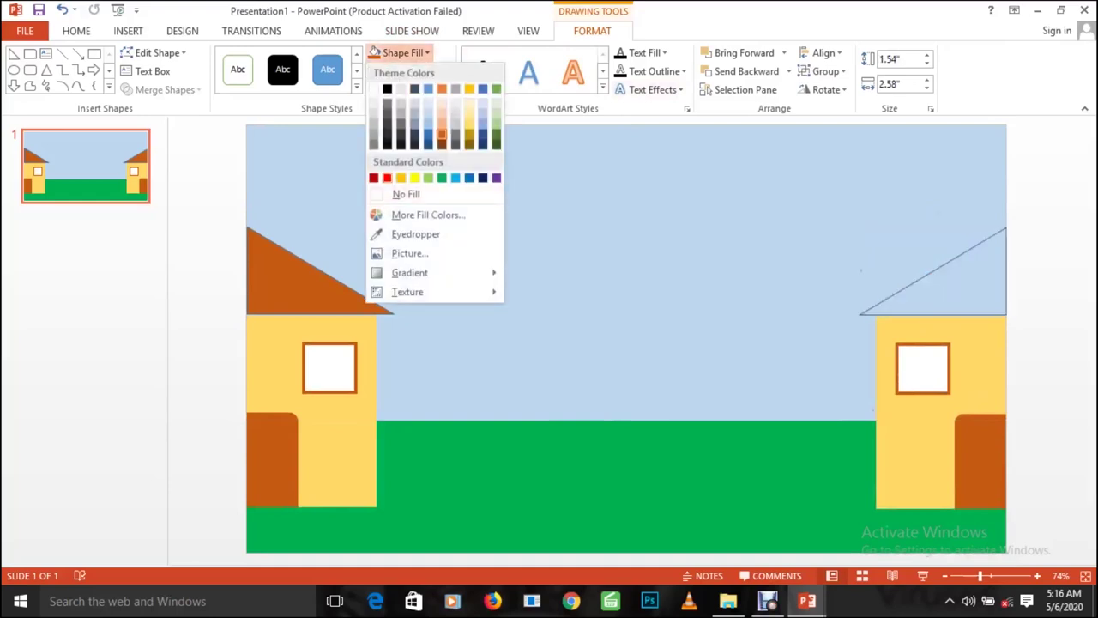
{"action": "left_click", "coordinate": [387, 177]}
{"action": "left_click", "coordinate": [549, 215]}
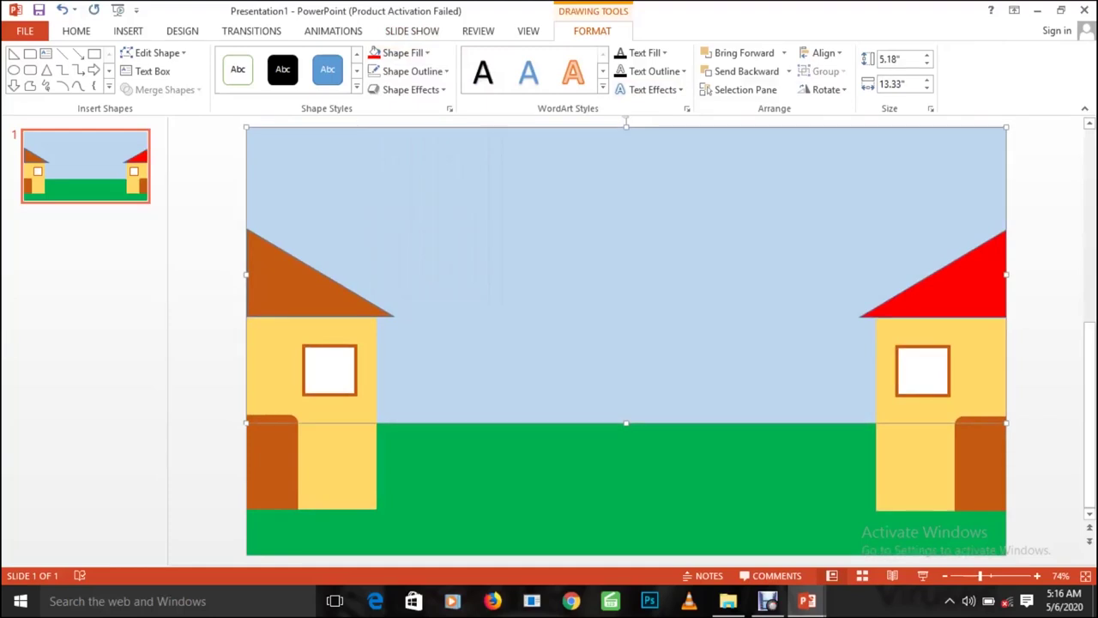
- Fill the wall of the house at the slide's right edge with a custom pink
{"action": "left_click", "coordinate": [941, 330]}
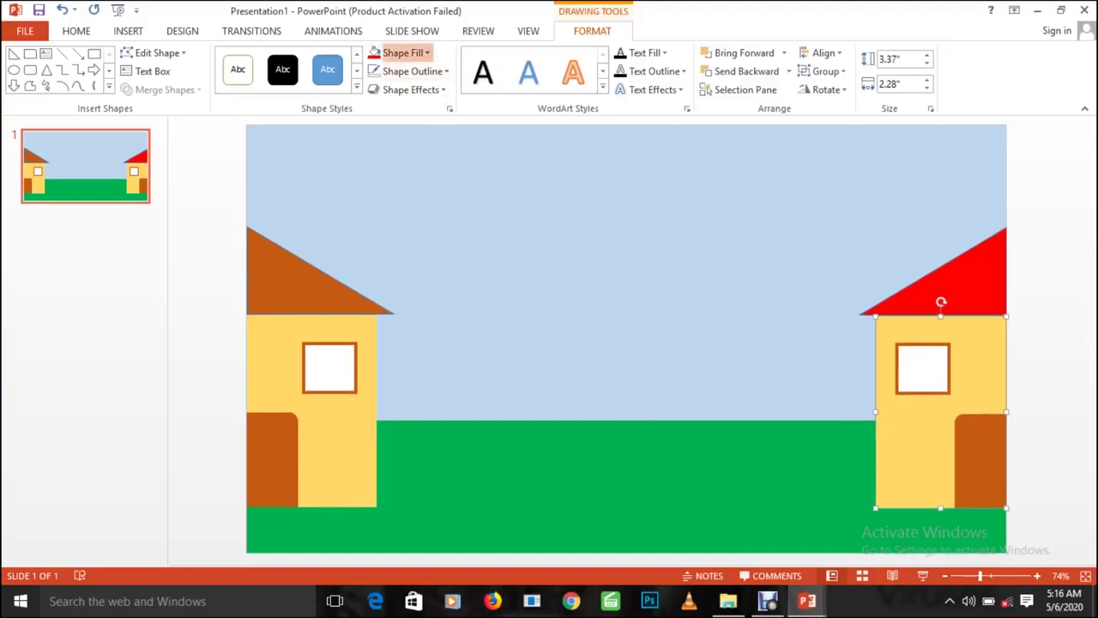
{"action": "left_click", "coordinate": [404, 53]}
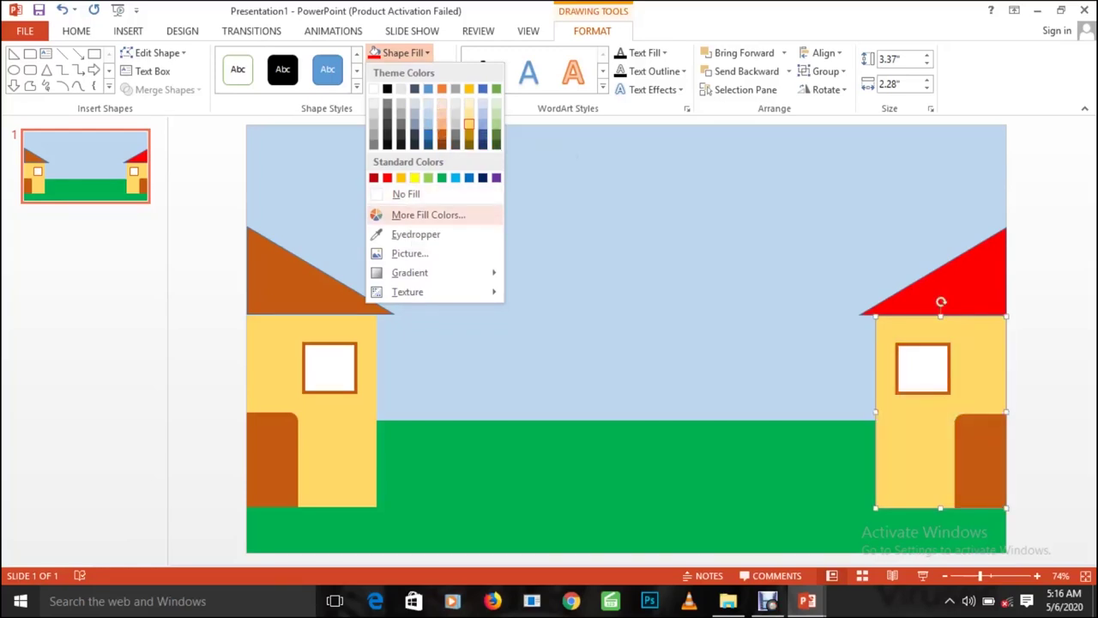
{"action": "left_click", "coordinate": [428, 214]}
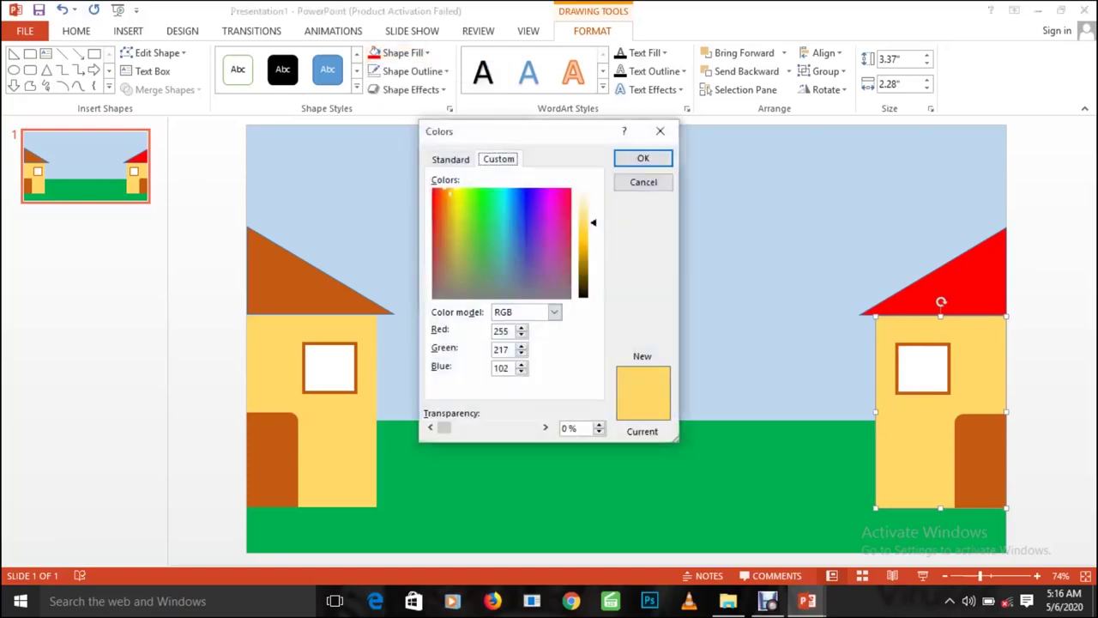
{"action": "left_click_drag", "start_coordinate": [563, 214], "coordinate": [562, 195]}
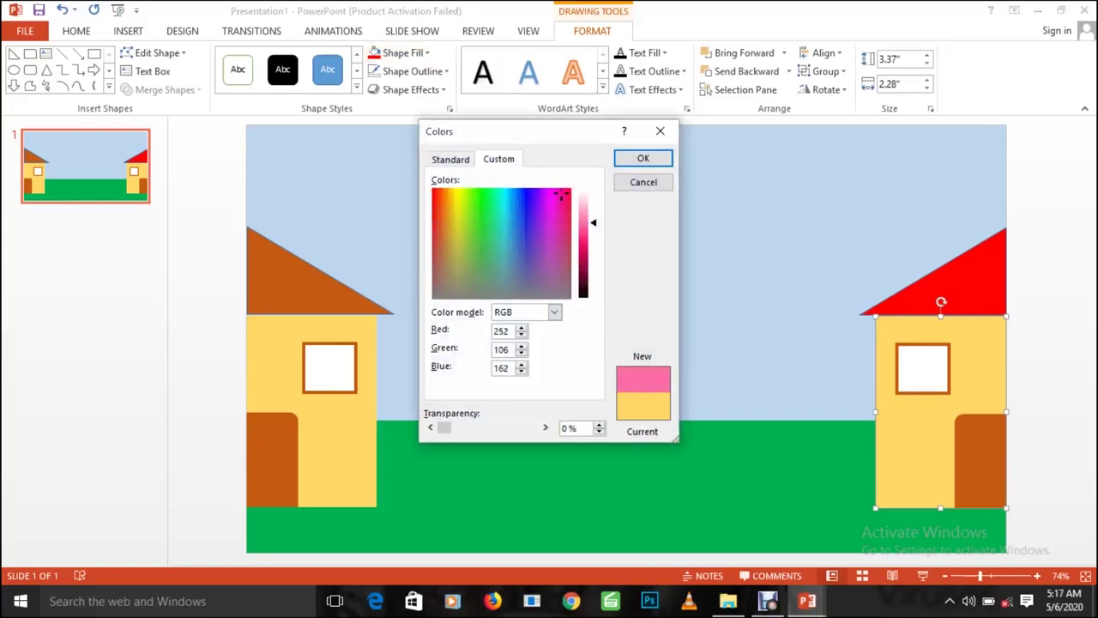
{"action": "mouse_move", "coordinate": [560, 195]}
{"action": "left_mouse_down"}
{"action": "mouse_move", "coordinate": [554, 237]}
{"action": "mouse_move", "coordinate": [558, 197]}
{"action": "left_mouse_up"}
{"action": "left_click", "coordinate": [643, 158]}
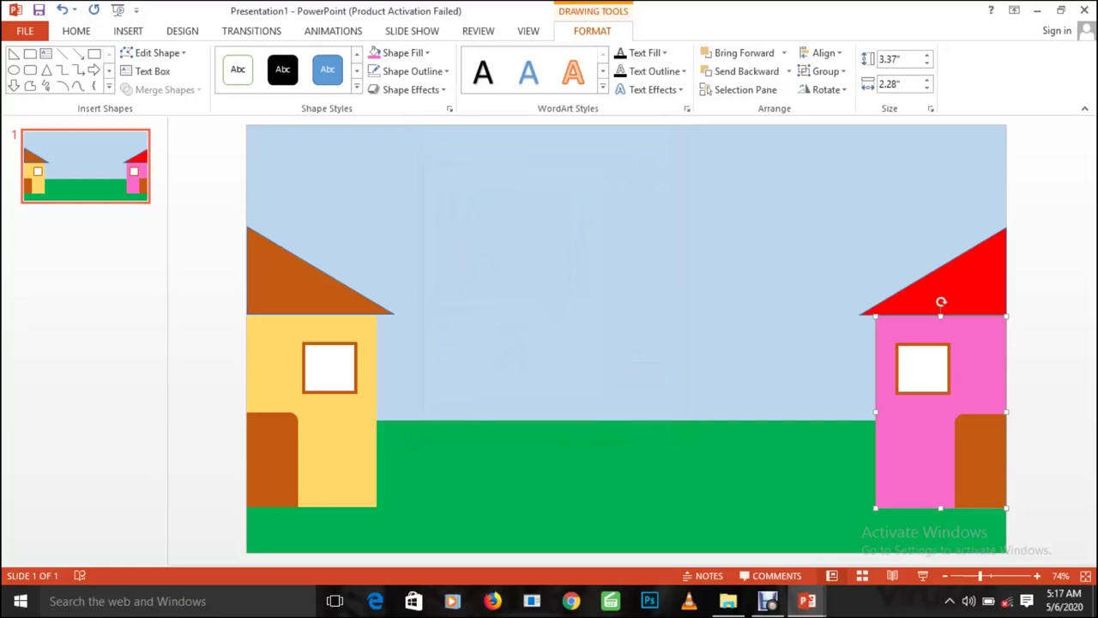
- Fill the mirrored house's wall with the lightest orange theme tint and outline its window in standard red
{"action": "left_click", "coordinate": [374, 53]}
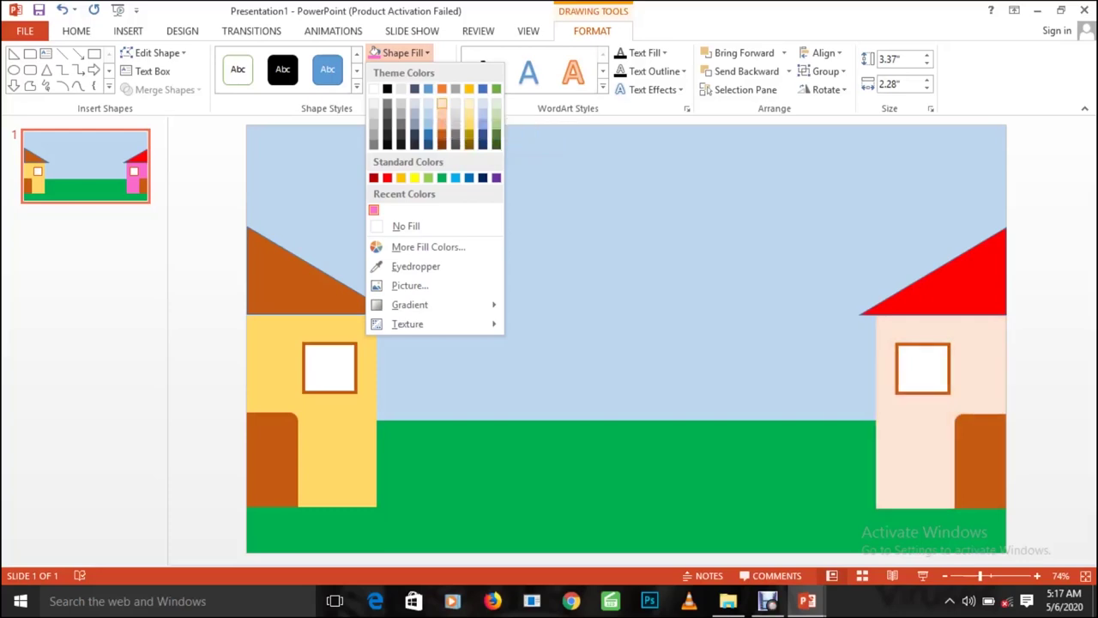
{"action": "left_click", "coordinate": [441, 103]}
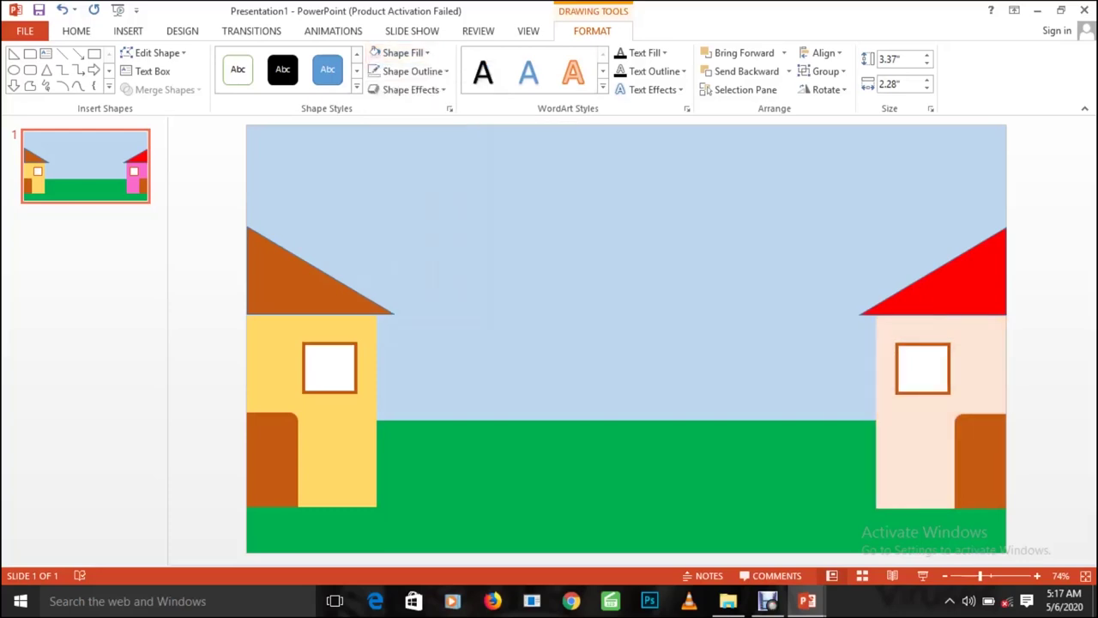
{"action": "left_click", "coordinate": [922, 368]}
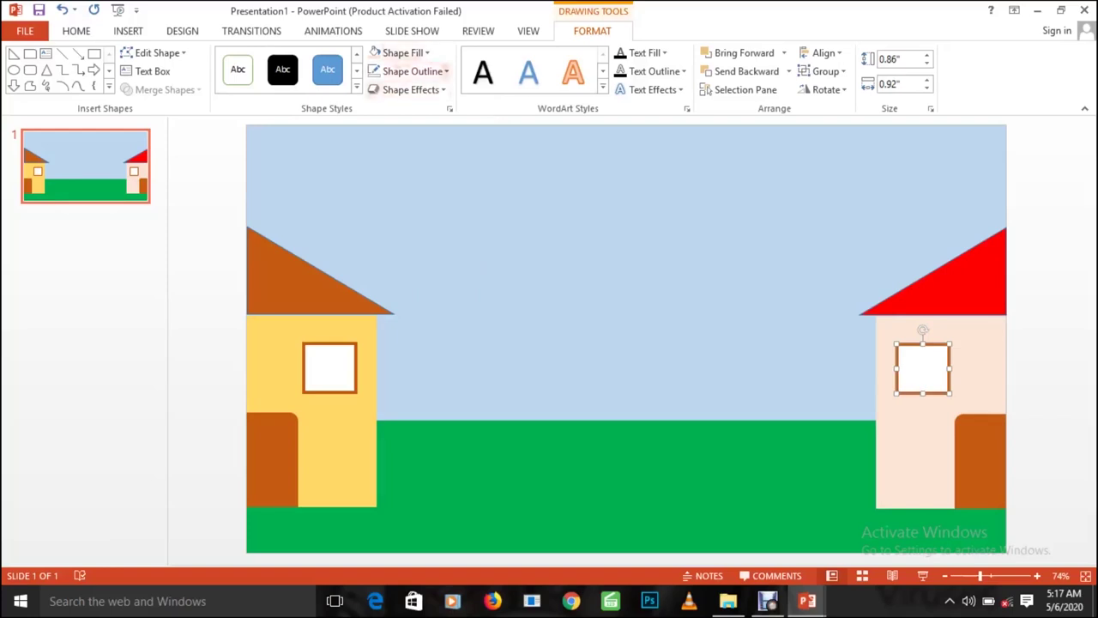
{"action": "left_click", "coordinate": [410, 71]}
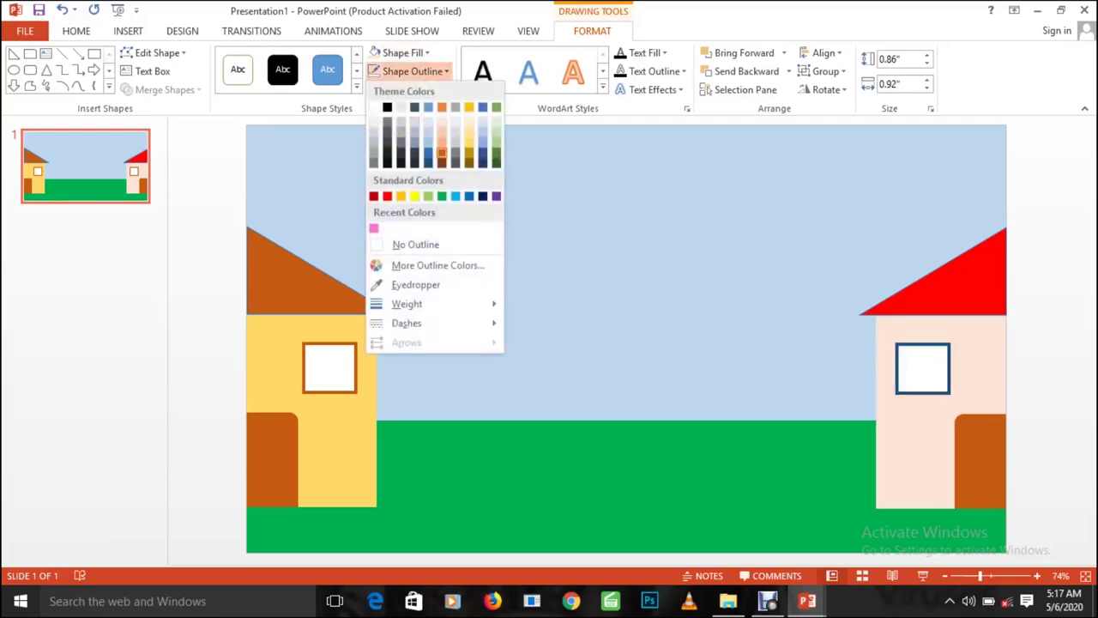
{"action": "left_click", "coordinate": [387, 196]}
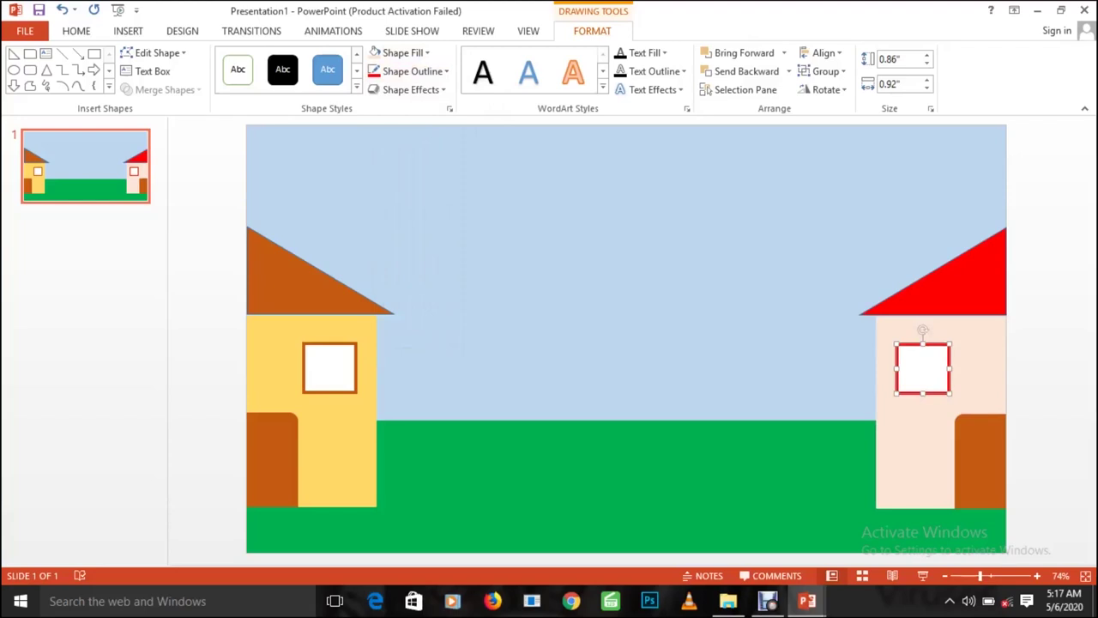
- Remove the outline of the mirrored house's door and fill the door with standard red
{"action": "left_click", "coordinate": [980, 459]}
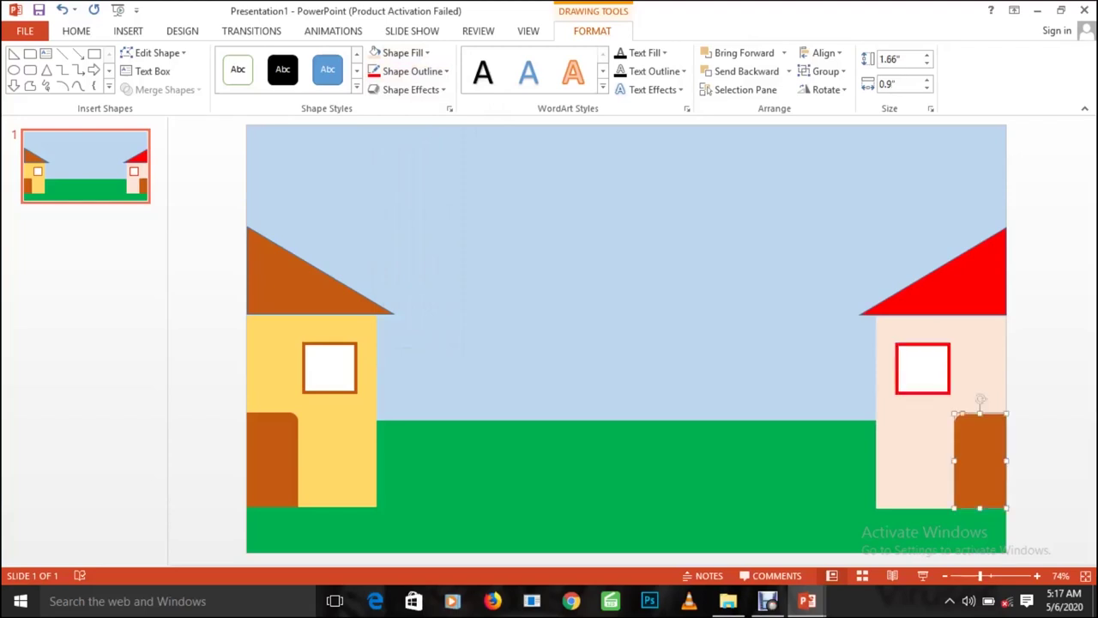
{"action": "left_click", "coordinate": [412, 71]}
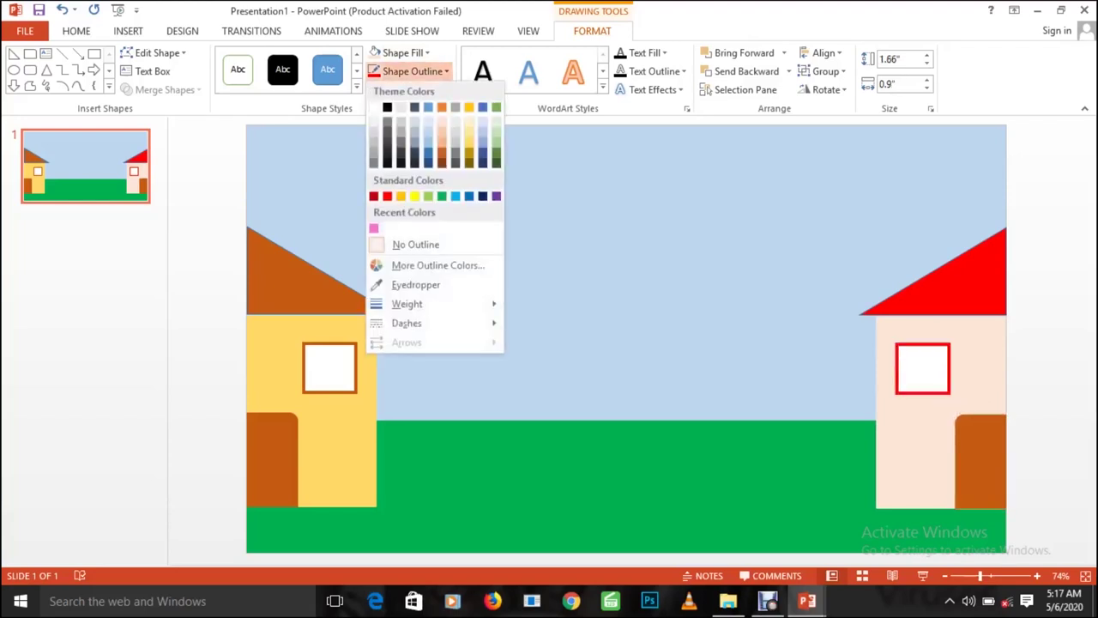
{"action": "left_click", "coordinate": [387, 195]}
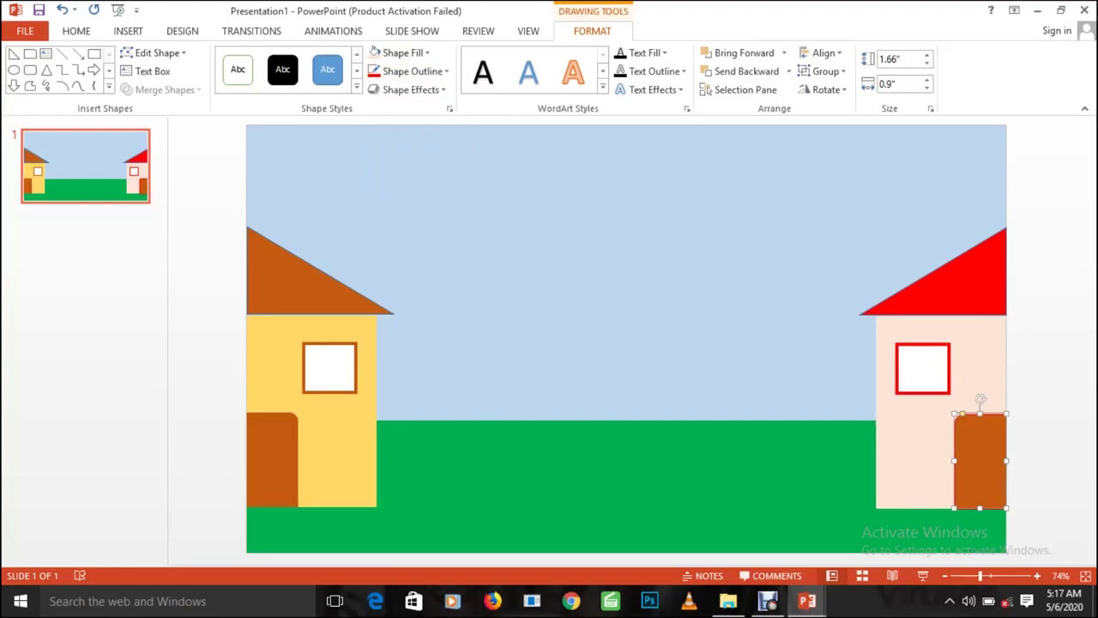
{"action": "left_click", "coordinate": [413, 71]}
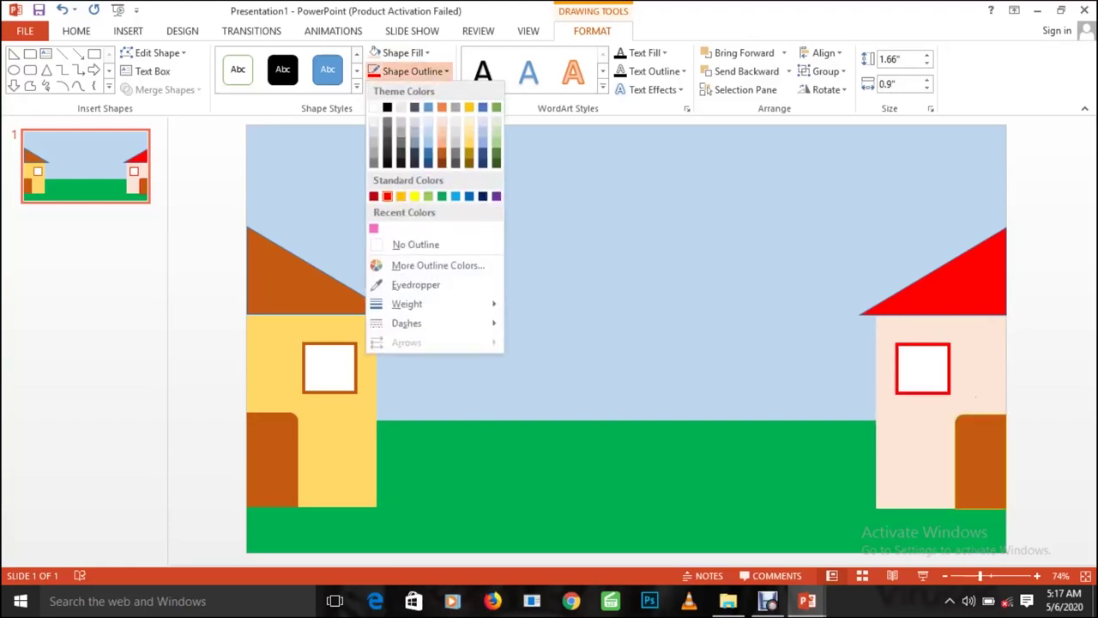
{"action": "left_click", "coordinate": [415, 245]}
{"action": "left_click", "coordinate": [375, 53]}
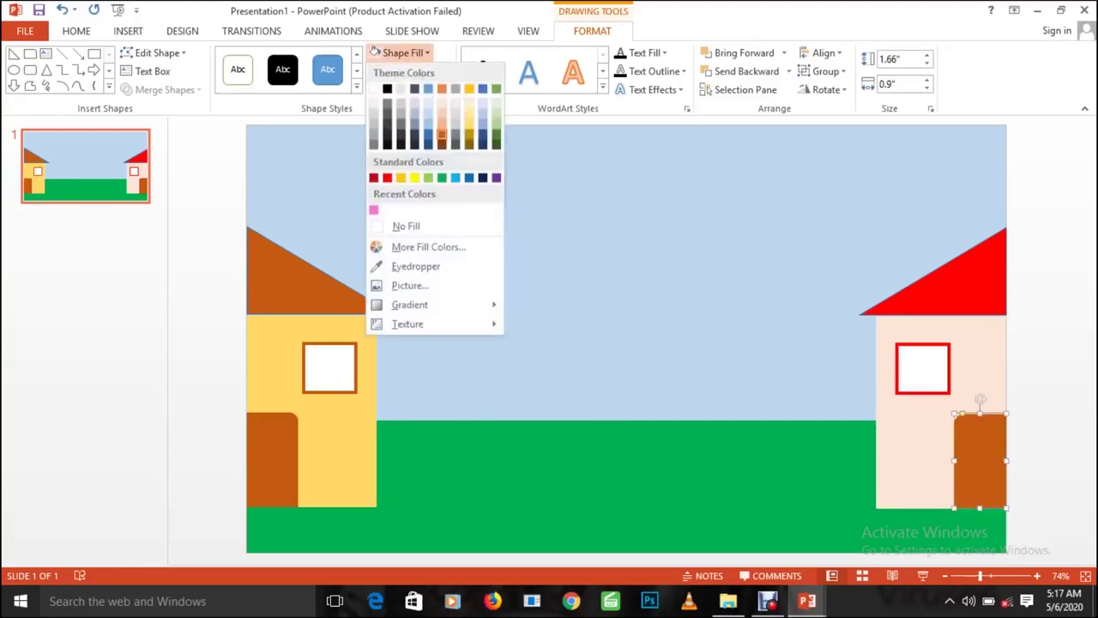
{"action": "left_click", "coordinate": [388, 178]}
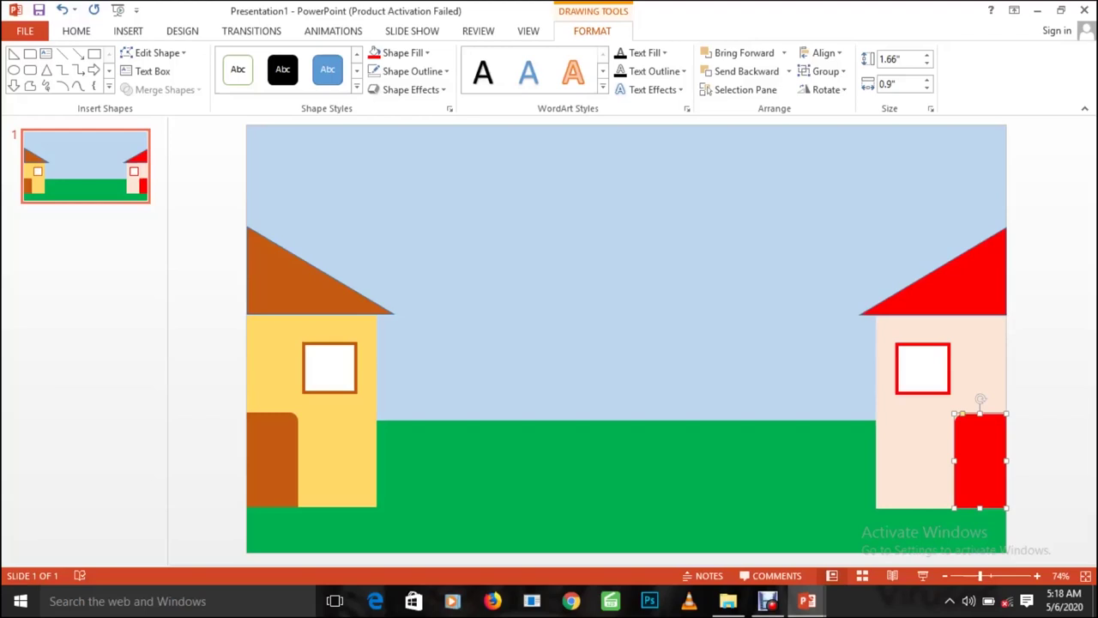
- Group the roof, wall, window and door of the mirrored house into one object
{"action": "left_click", "coordinate": [961, 283]}
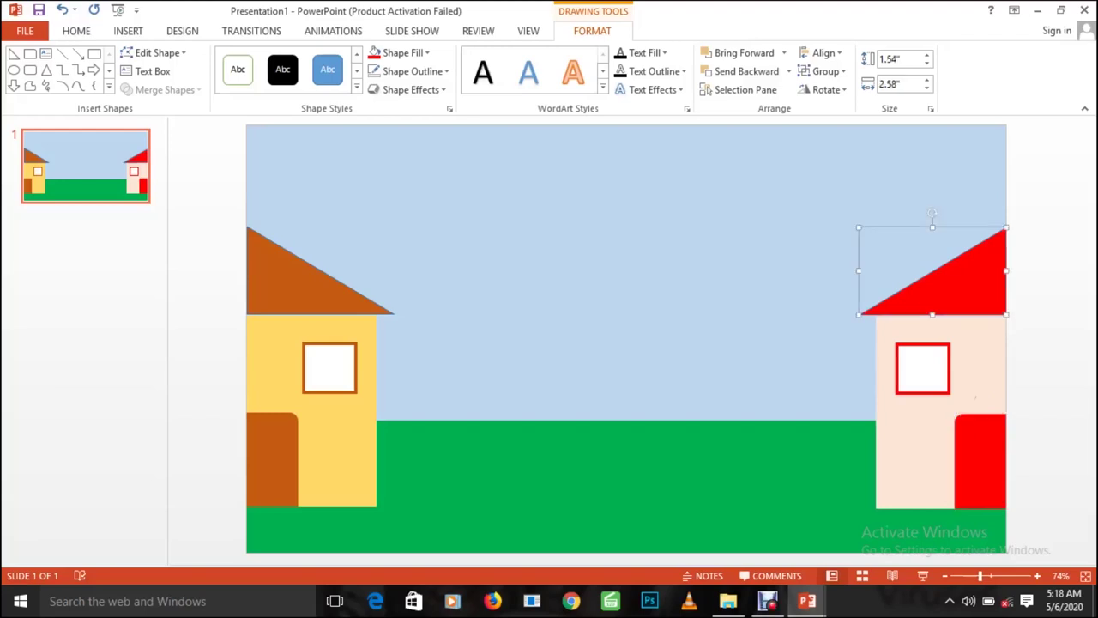
{"action": "left_click", "coordinate": [900, 455], "text": "shift"}
{"action": "left_click", "coordinate": [922, 368], "text": "shift"}
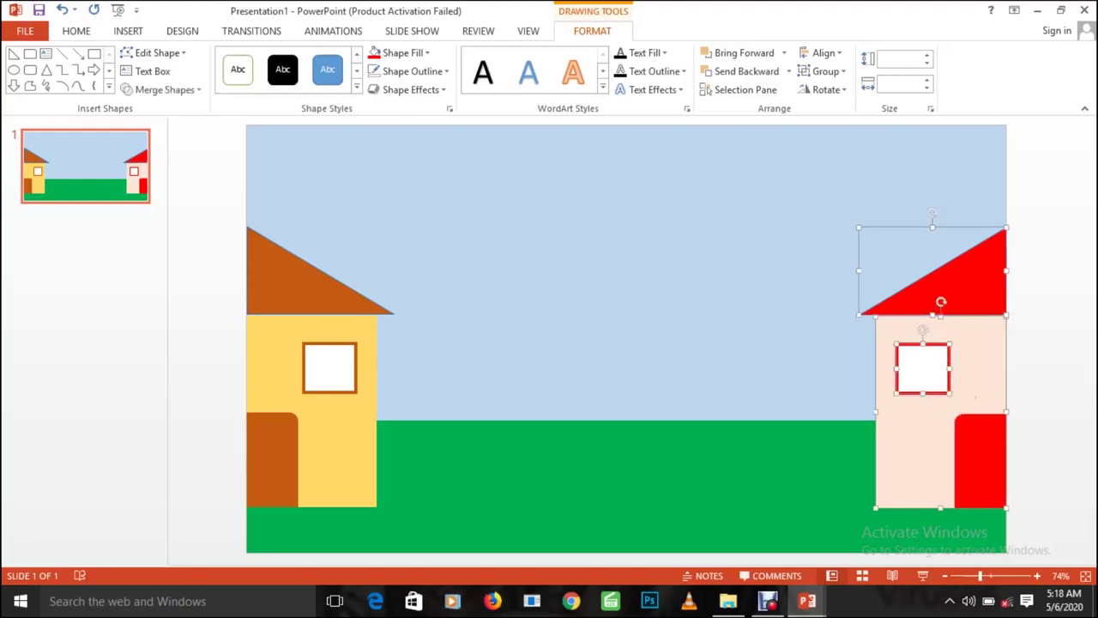
{"action": "left_click", "coordinate": [979, 463], "text": "shift"}
{"action": "right_click", "coordinate": [926, 438]}
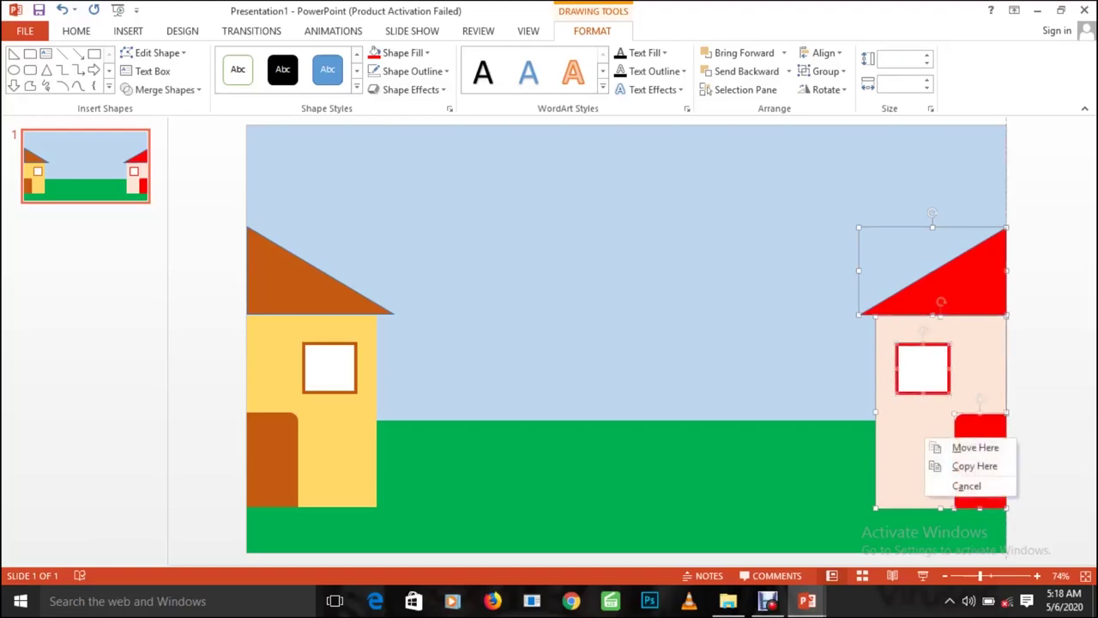
{"action": "left_click", "coordinate": [924, 489], "text": "shift"}
{"action": "left_click", "coordinate": [924, 489], "text": "shift"}
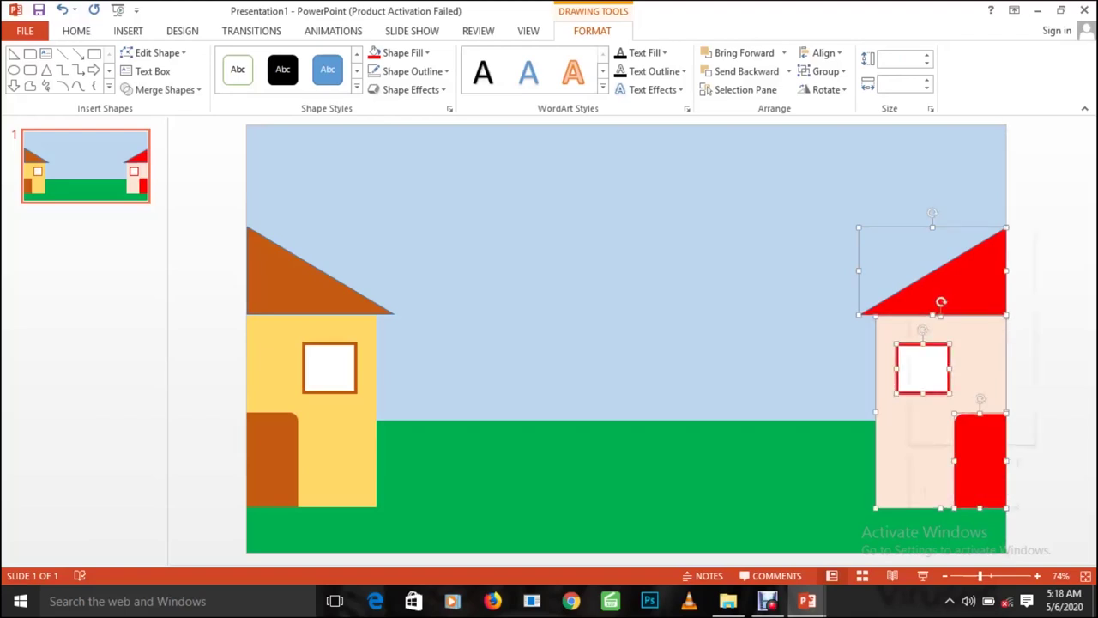
{"action": "right_click", "coordinate": [913, 453]}
{"action": "mouse_move", "coordinate": [948, 313]}
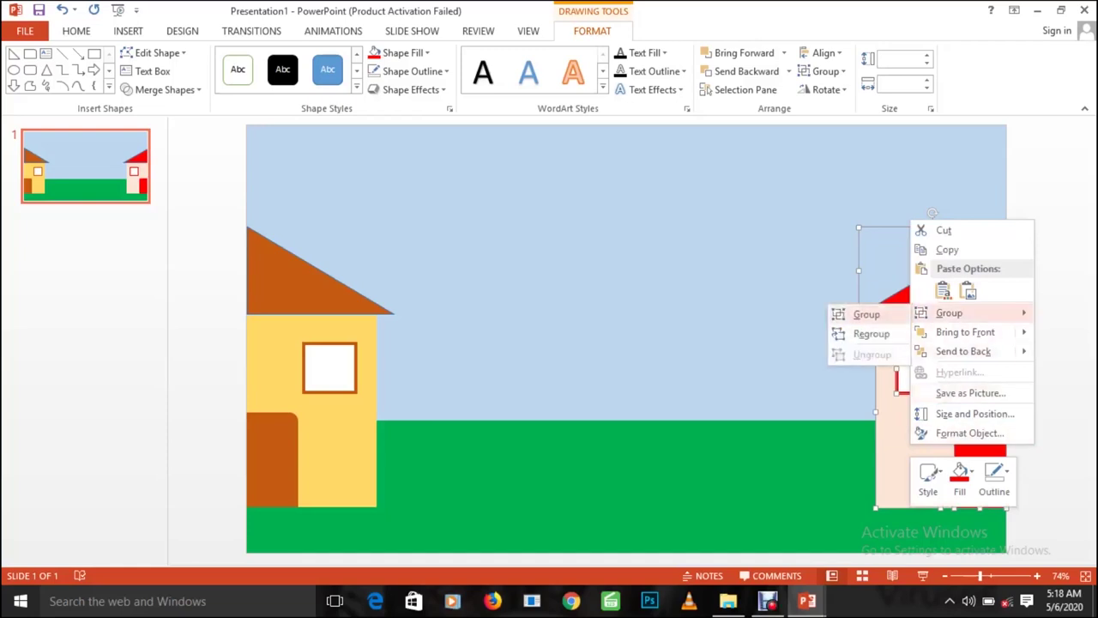
{"action": "left_click", "coordinate": [865, 314]}
{"action": "left_click", "coordinate": [626, 486]}
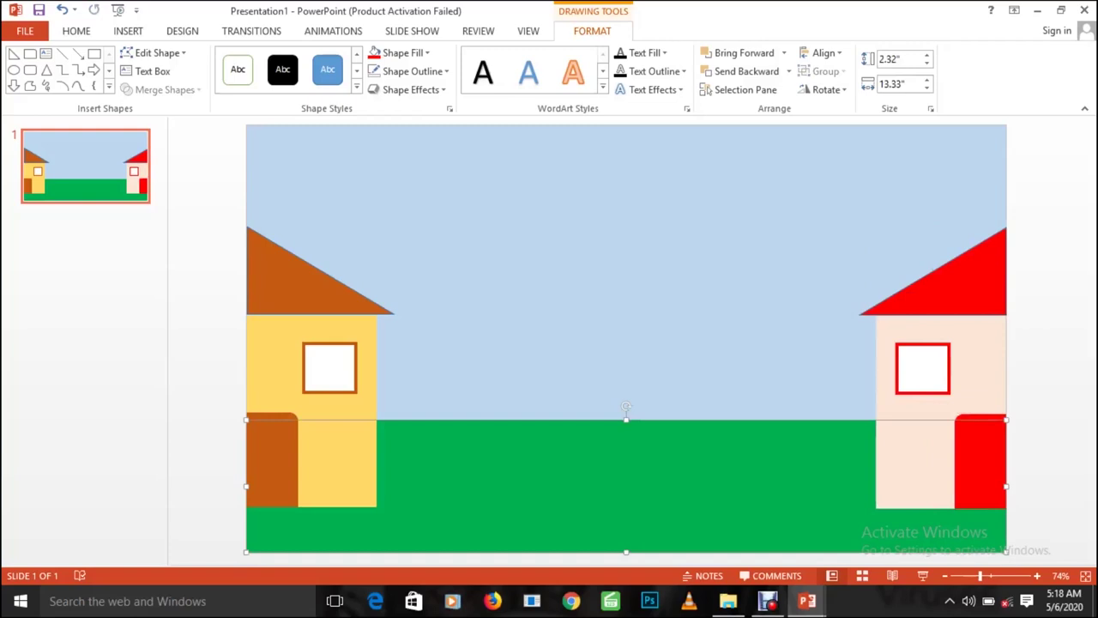
- Check the night scene in kids play.pptx, return to Presentation1 and add a 5-point star about 0.54" by 0.62" in the sky near the brown roof
{"action": "mouse_move", "coordinate": [807, 600]}
{"action": "left_click", "coordinate": [717, 527]}
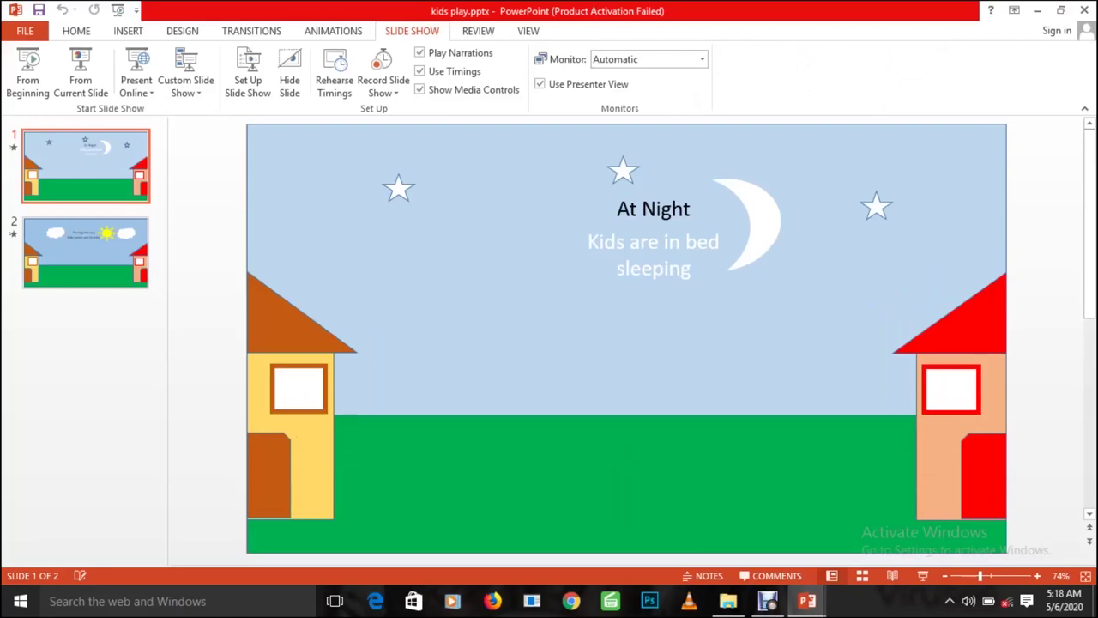
{"action": "mouse_move", "coordinate": [806, 601]}
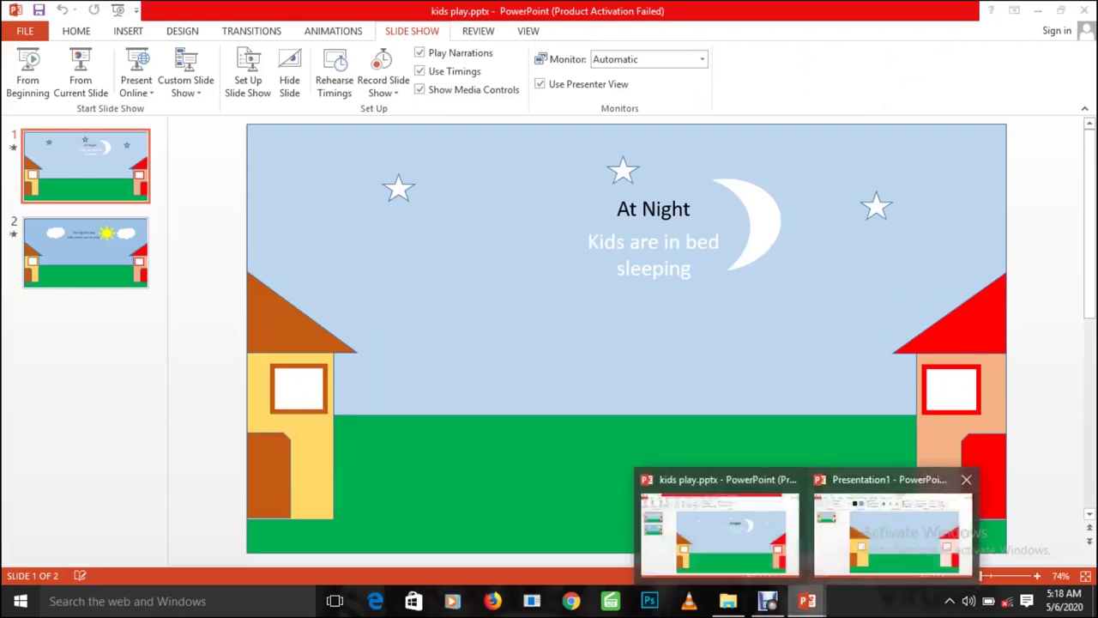
{"action": "left_click", "coordinate": [894, 540]}
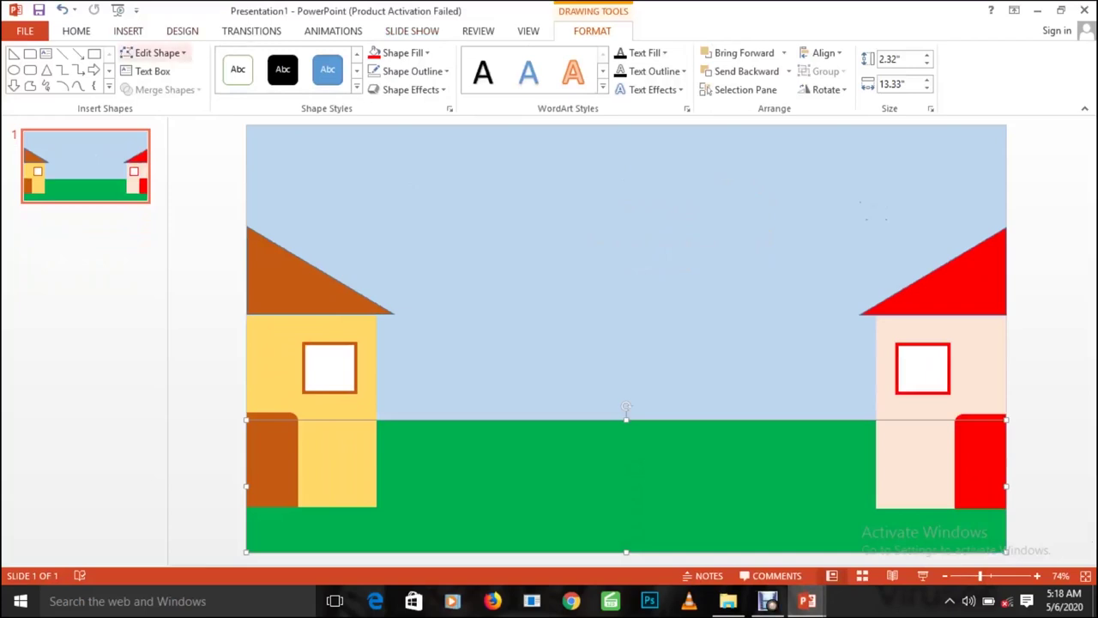
{"action": "left_click", "coordinate": [128, 30]}
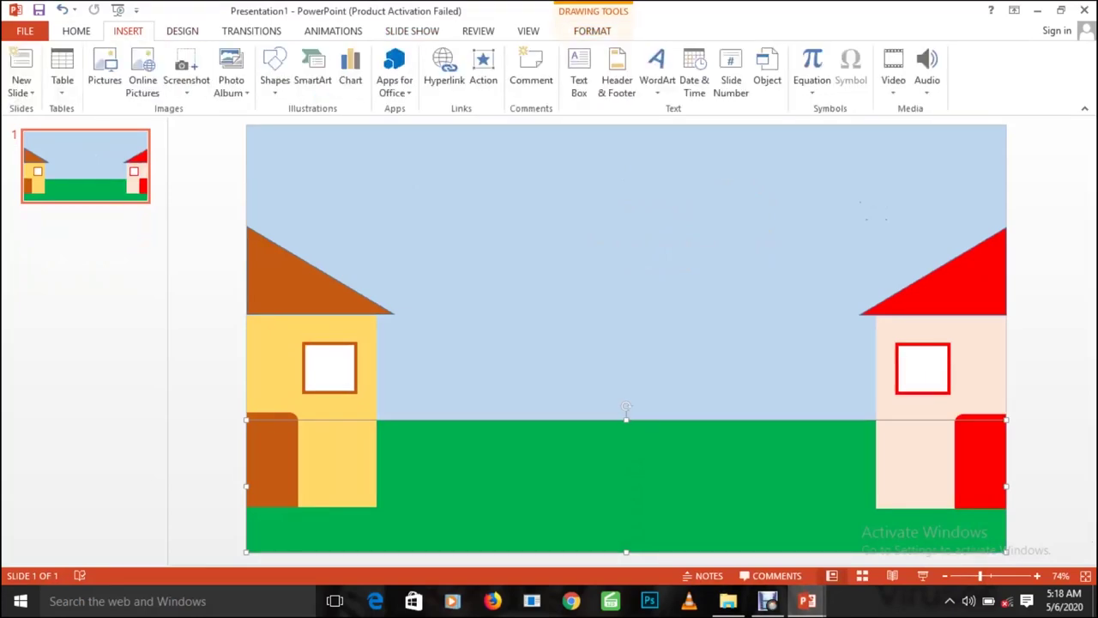
{"action": "left_click", "coordinate": [274, 73]}
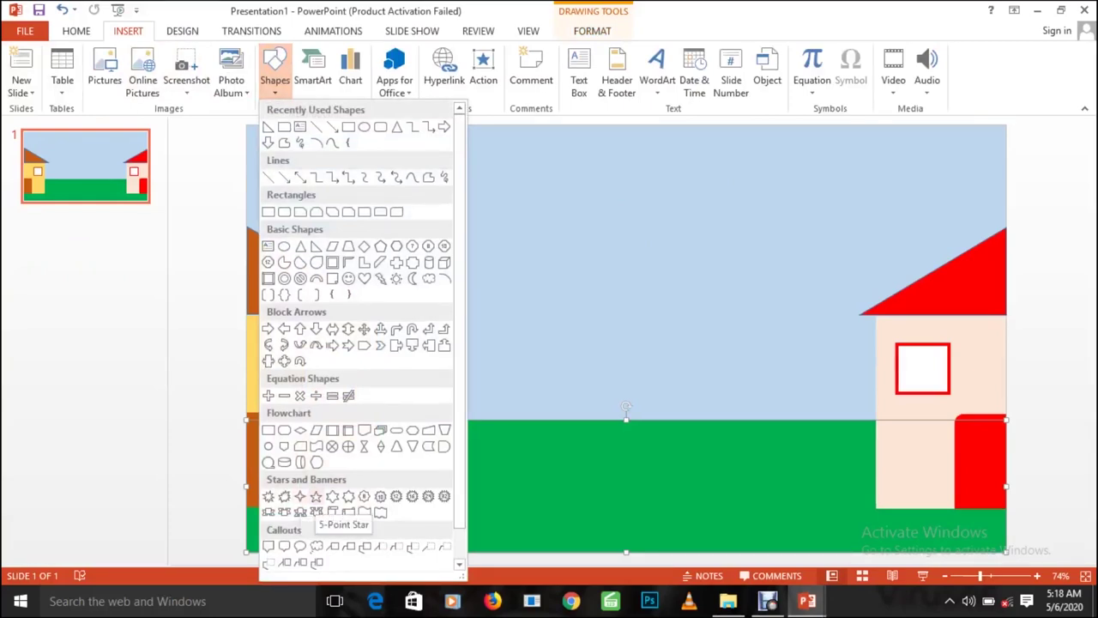
{"action": "left_click", "coordinate": [315, 496]}
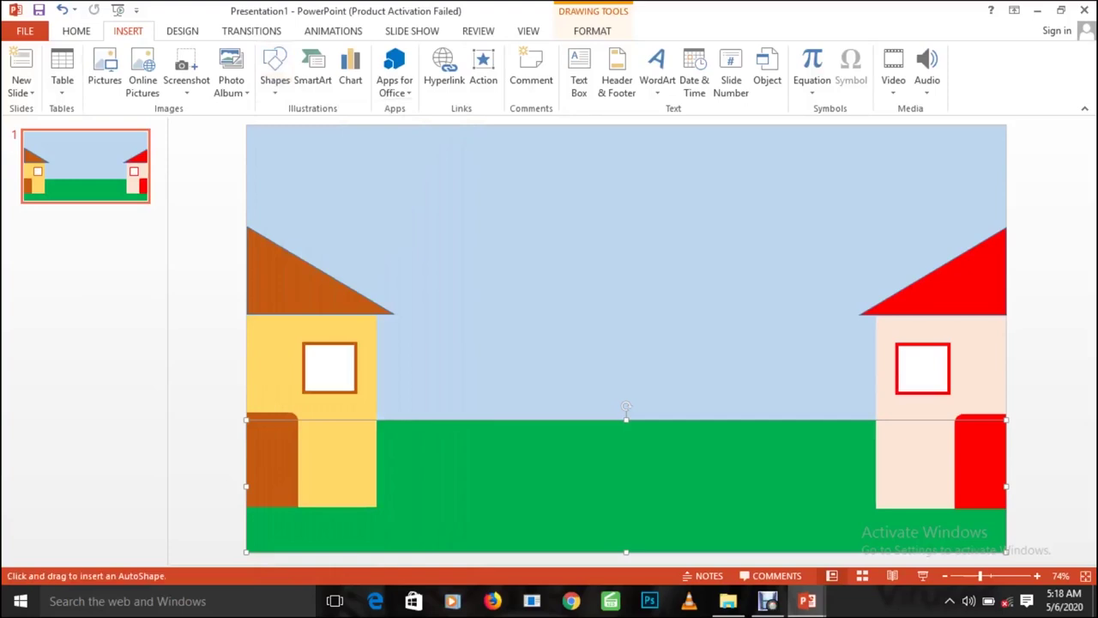
{"action": "left_click", "coordinate": [404, 187]}
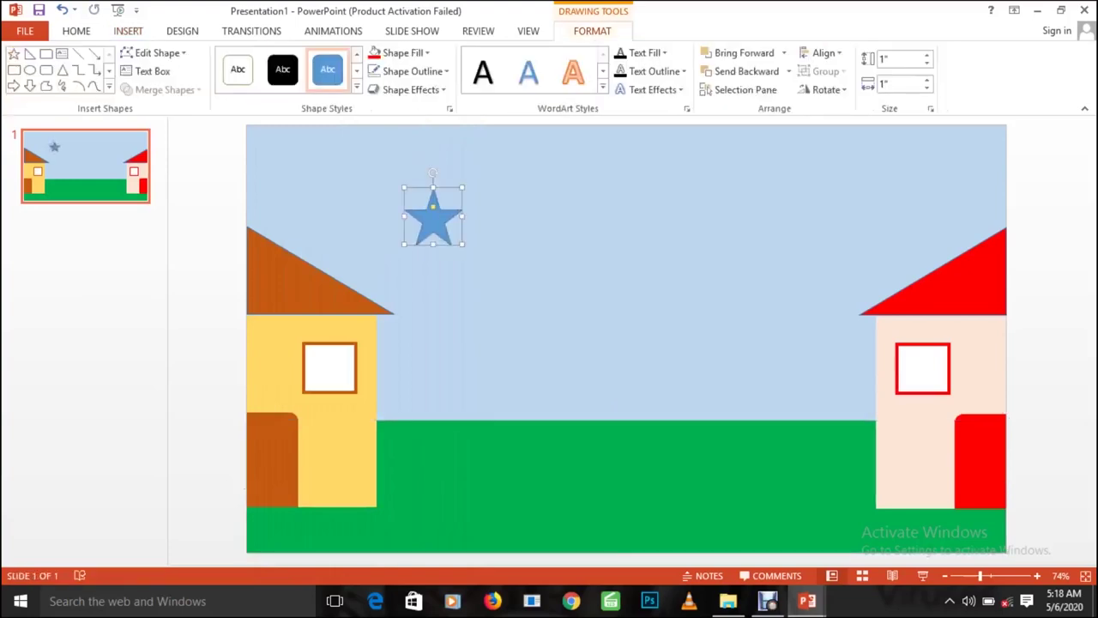
{"action": "mouse_move", "coordinate": [433, 216]}
{"action": "left_mouse_down"}
{"action": "mouse_move", "coordinate": [422, 204]}
{"action": "mouse_move", "coordinate": [441, 219]}
{"action": "left_mouse_up"}
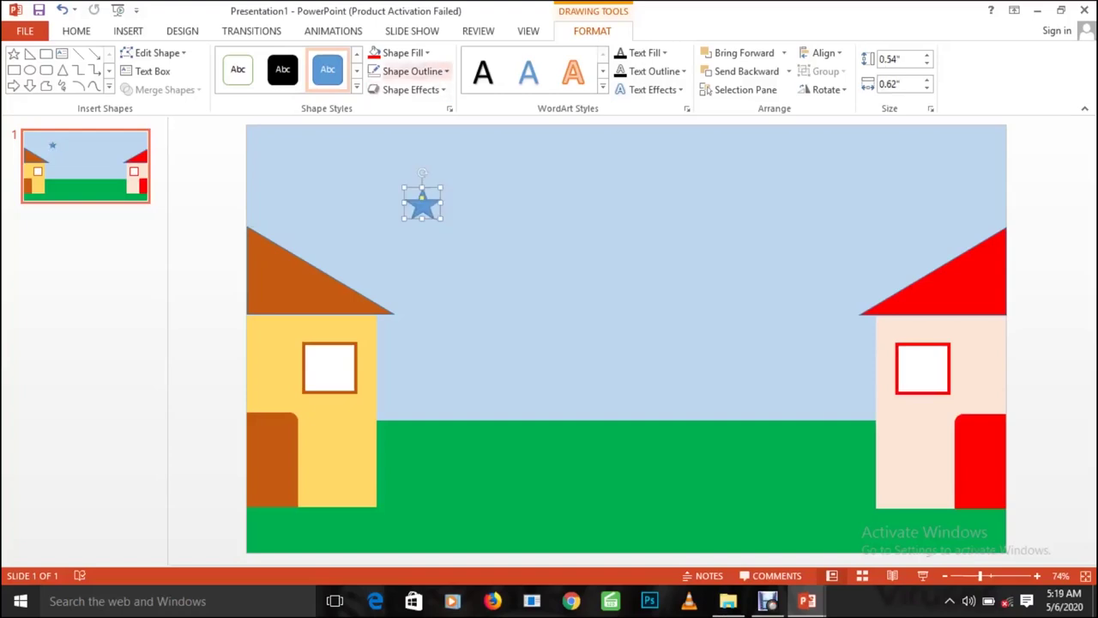
- Fill the star with white and remove its outline
{"action": "left_click", "coordinate": [400, 53]}
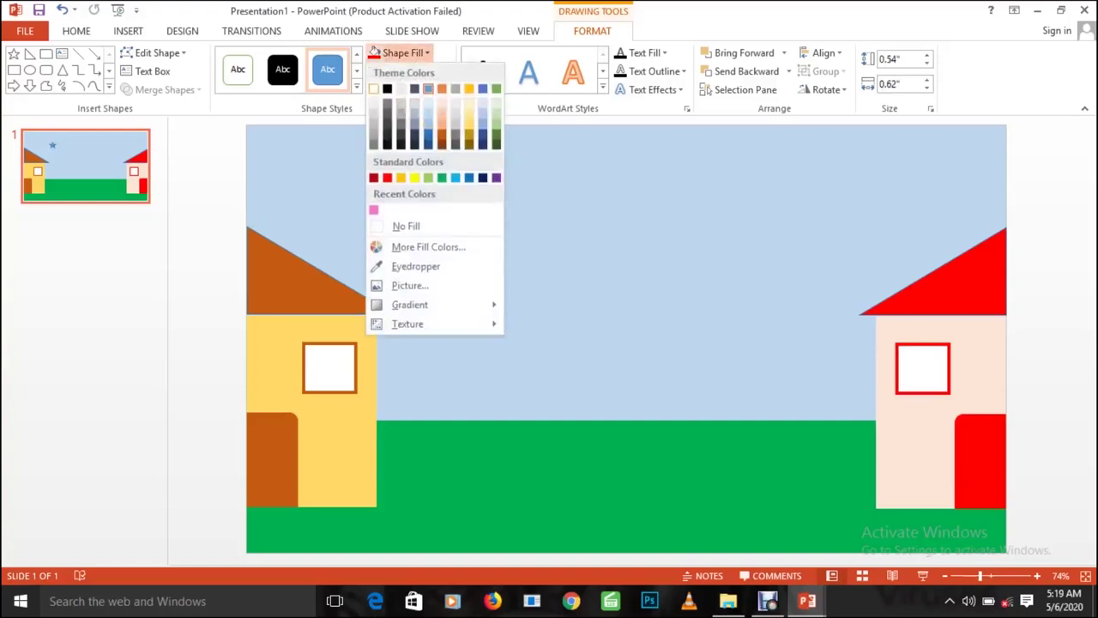
{"action": "left_click", "coordinate": [400, 52]}
{"action": "left_click", "coordinate": [411, 71]}
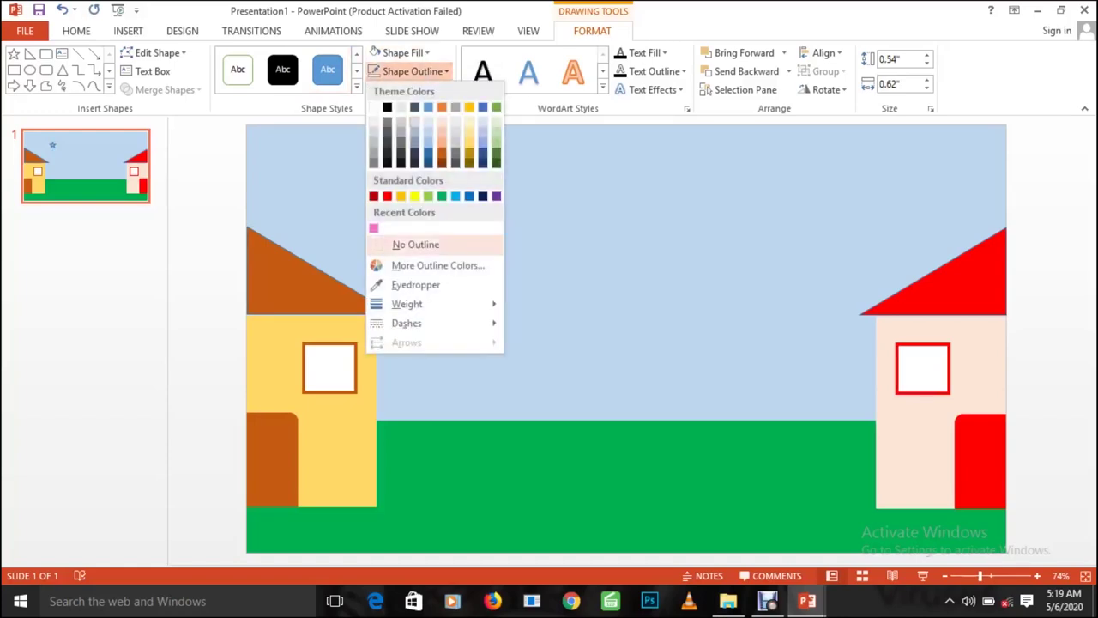
{"action": "left_click", "coordinate": [415, 244]}
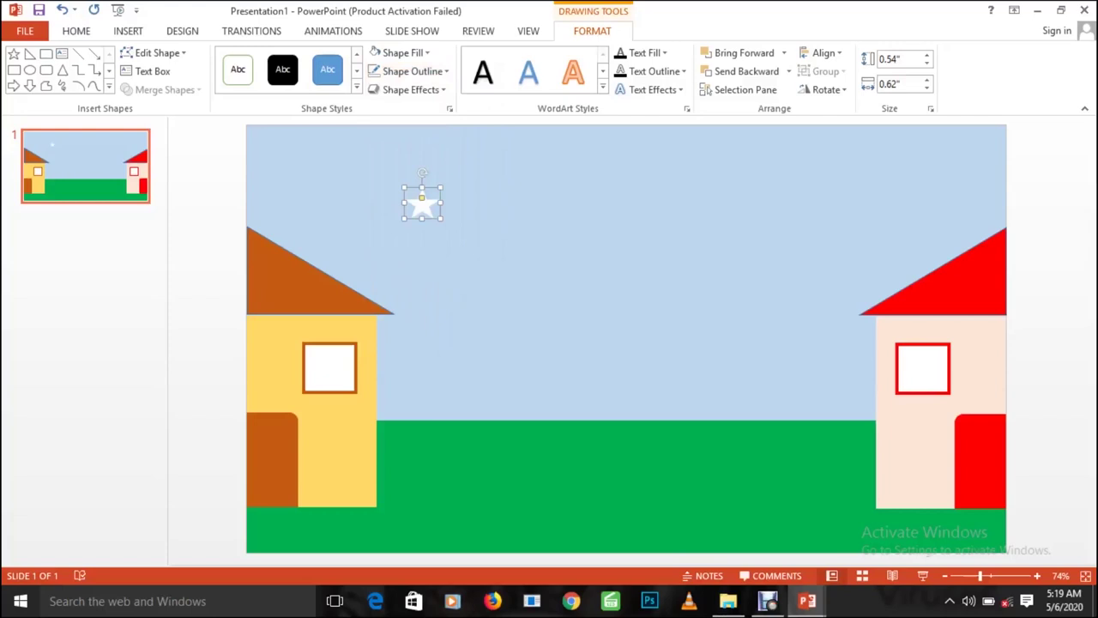
- Duplicate the white star twice, placing one copy near the red roof and the other high in the middle of the sky
{"action": "left_click_drag", "start_coordinate": [422, 203], "coordinate": [432, 210]}
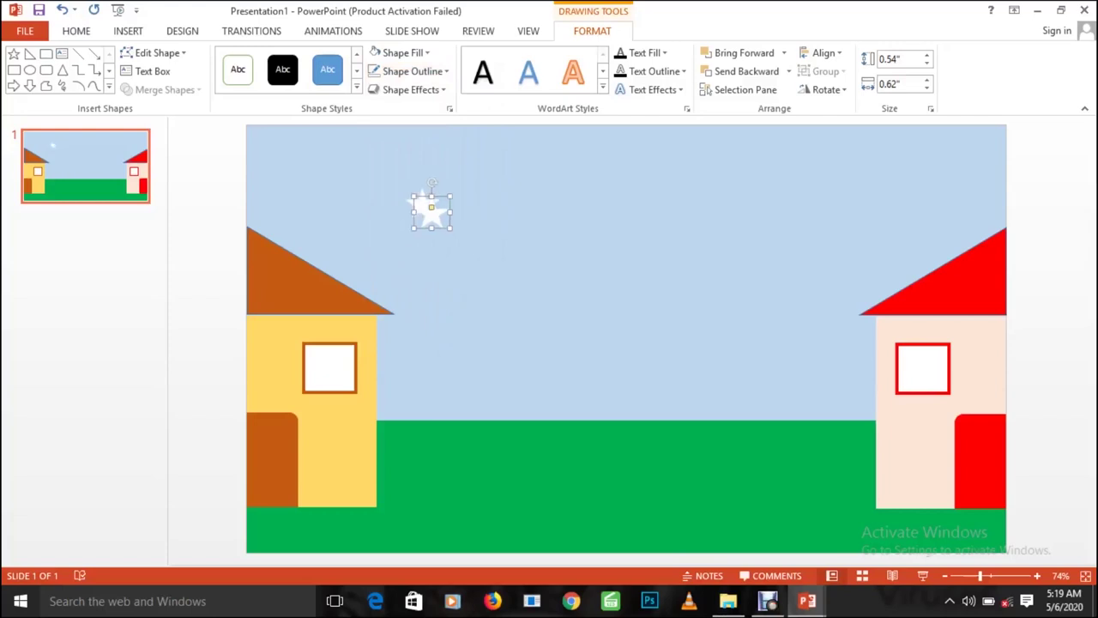
{"action": "key", "text": "ctrl+d"}
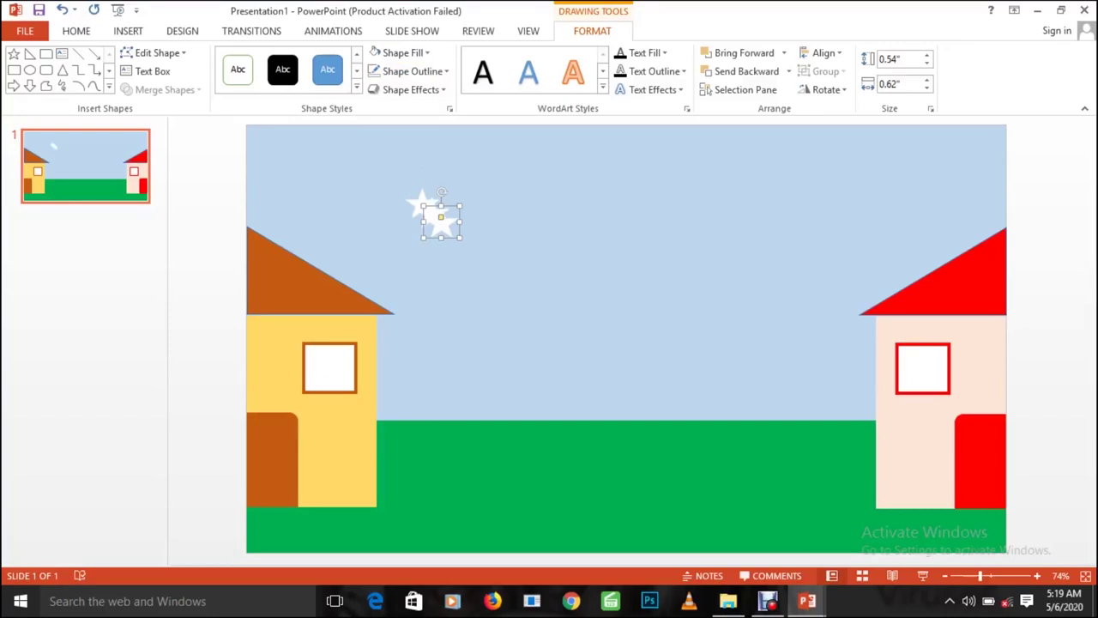
{"action": "left_click_drag", "start_coordinate": [441, 222], "coordinate": [803, 214]}
{"action": "left_click", "coordinate": [430, 209]}
{"action": "left_click_drag", "start_coordinate": [430, 210], "coordinate": [626, 182]}
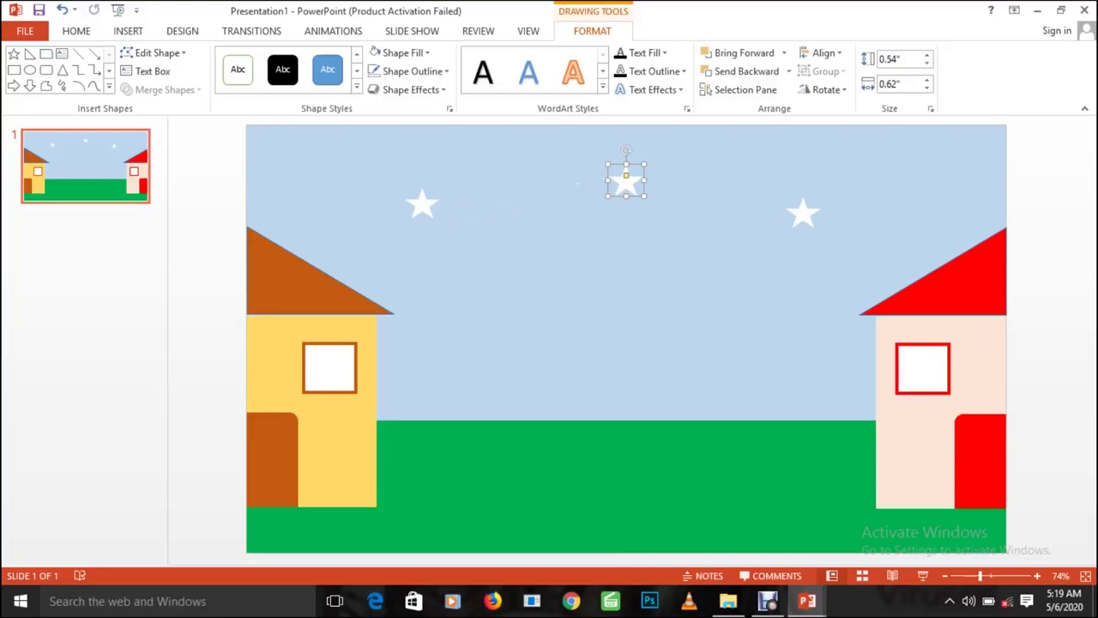
- Open the shape gallery to choose another shape for the night sky
{"action": "left_click", "coordinate": [626, 274]}
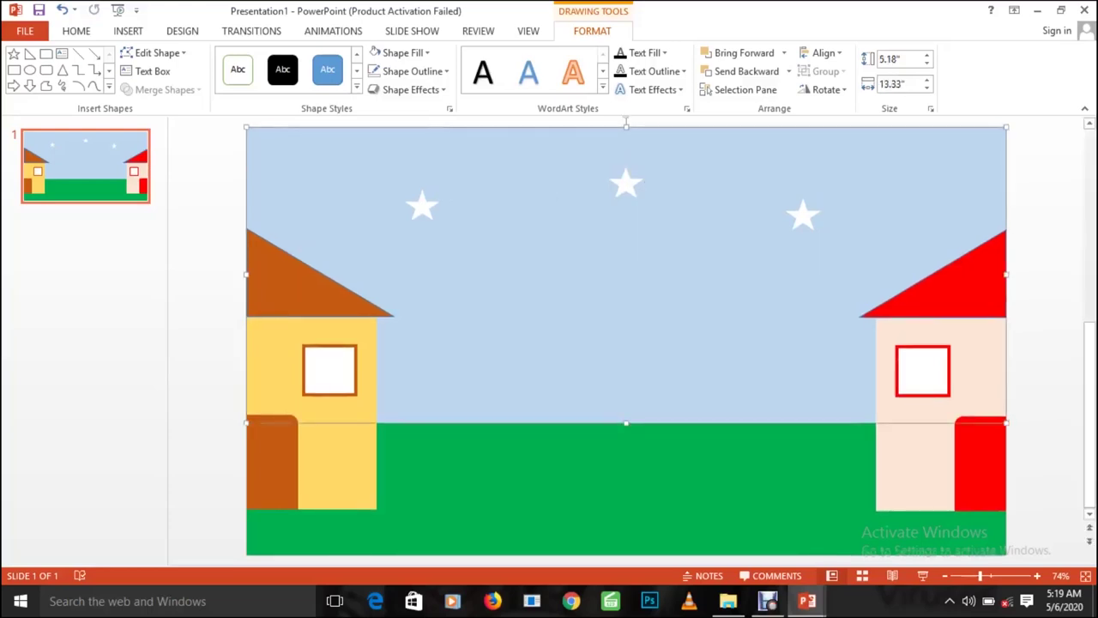
{"action": "left_click", "coordinate": [128, 31]}
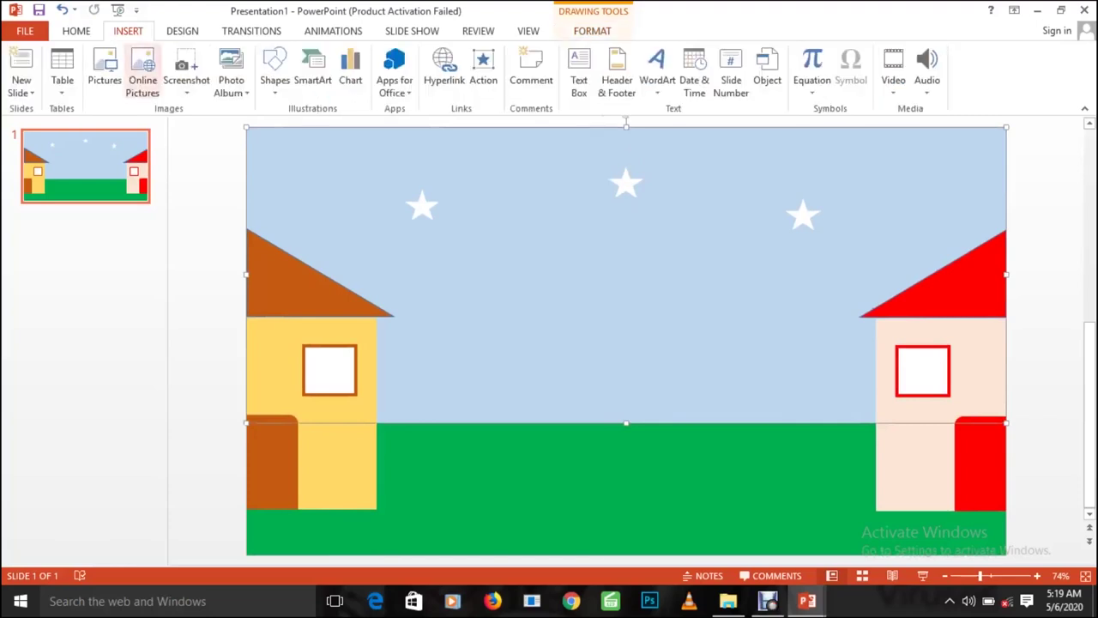
{"action": "left_click", "coordinate": [274, 69]}
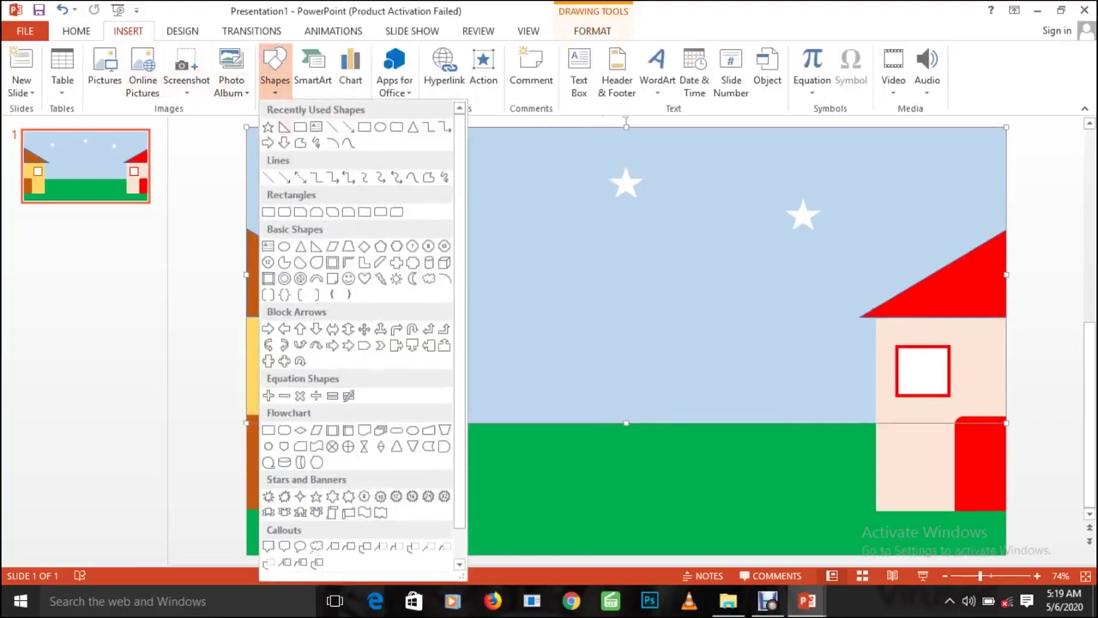